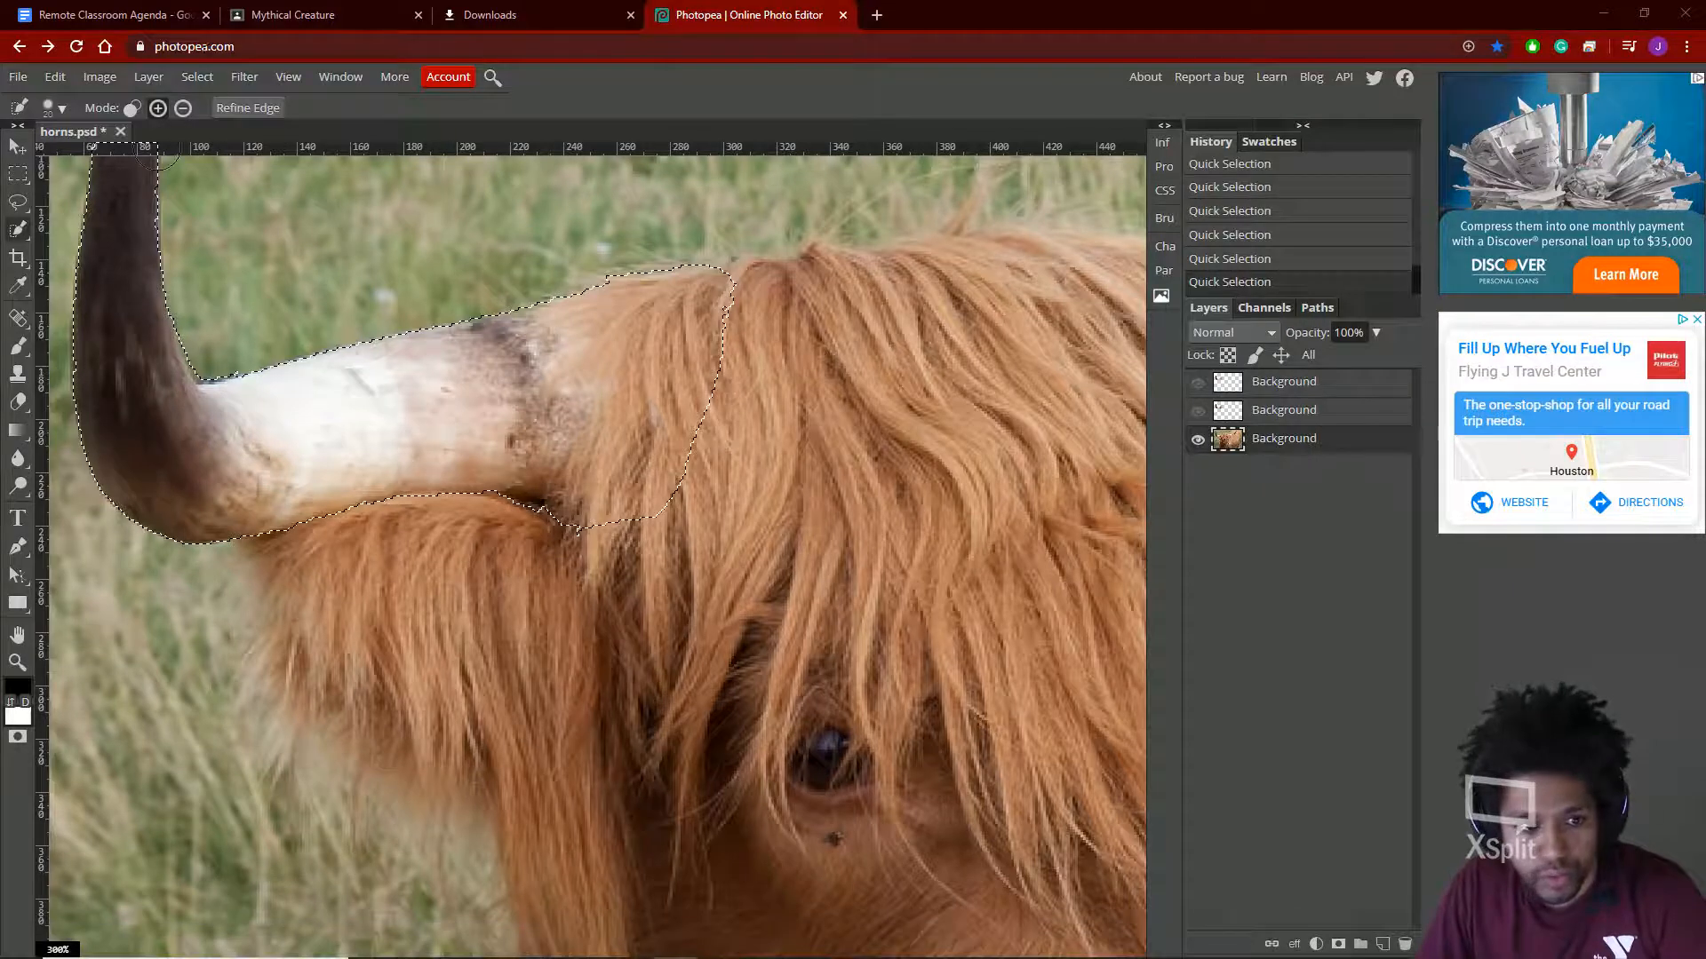
# Extend the quick selection toward the cow's eye and deselect everything
pyautogui.moveTo(830, 615); pyautogui.dragTo(804, 647)
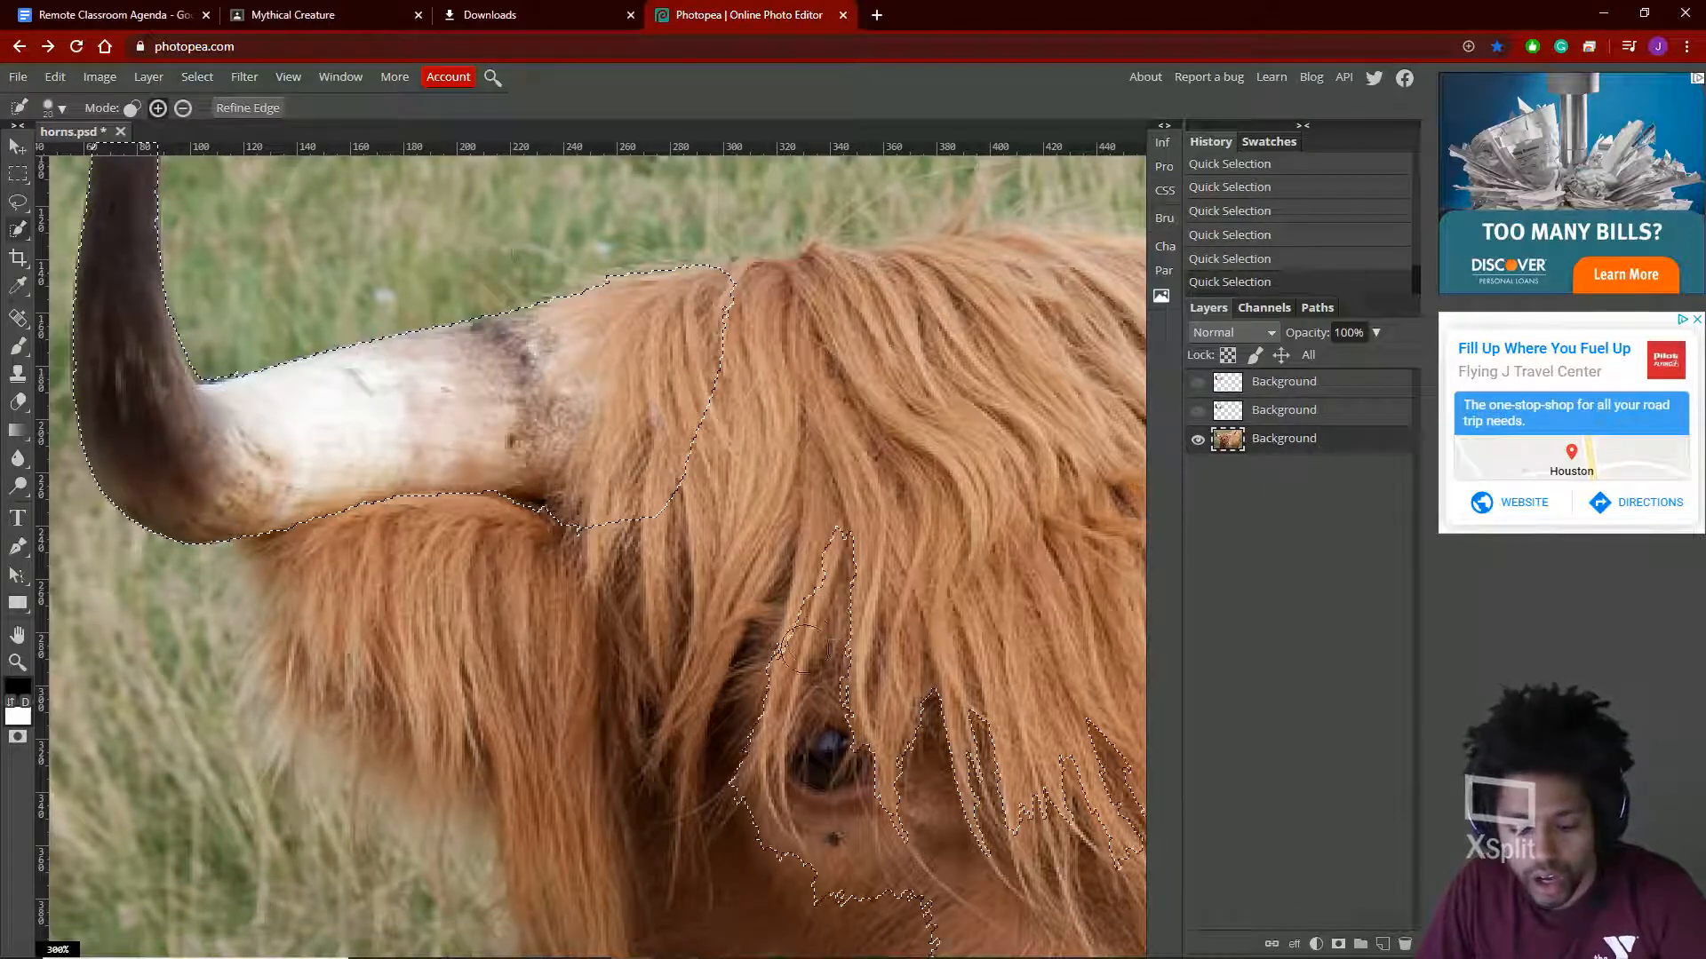
pyautogui.hotkey('ctrl', 'd')
pyautogui.scroll(3, 338, 444)
pyautogui.hscroll(-4, 338, 445)
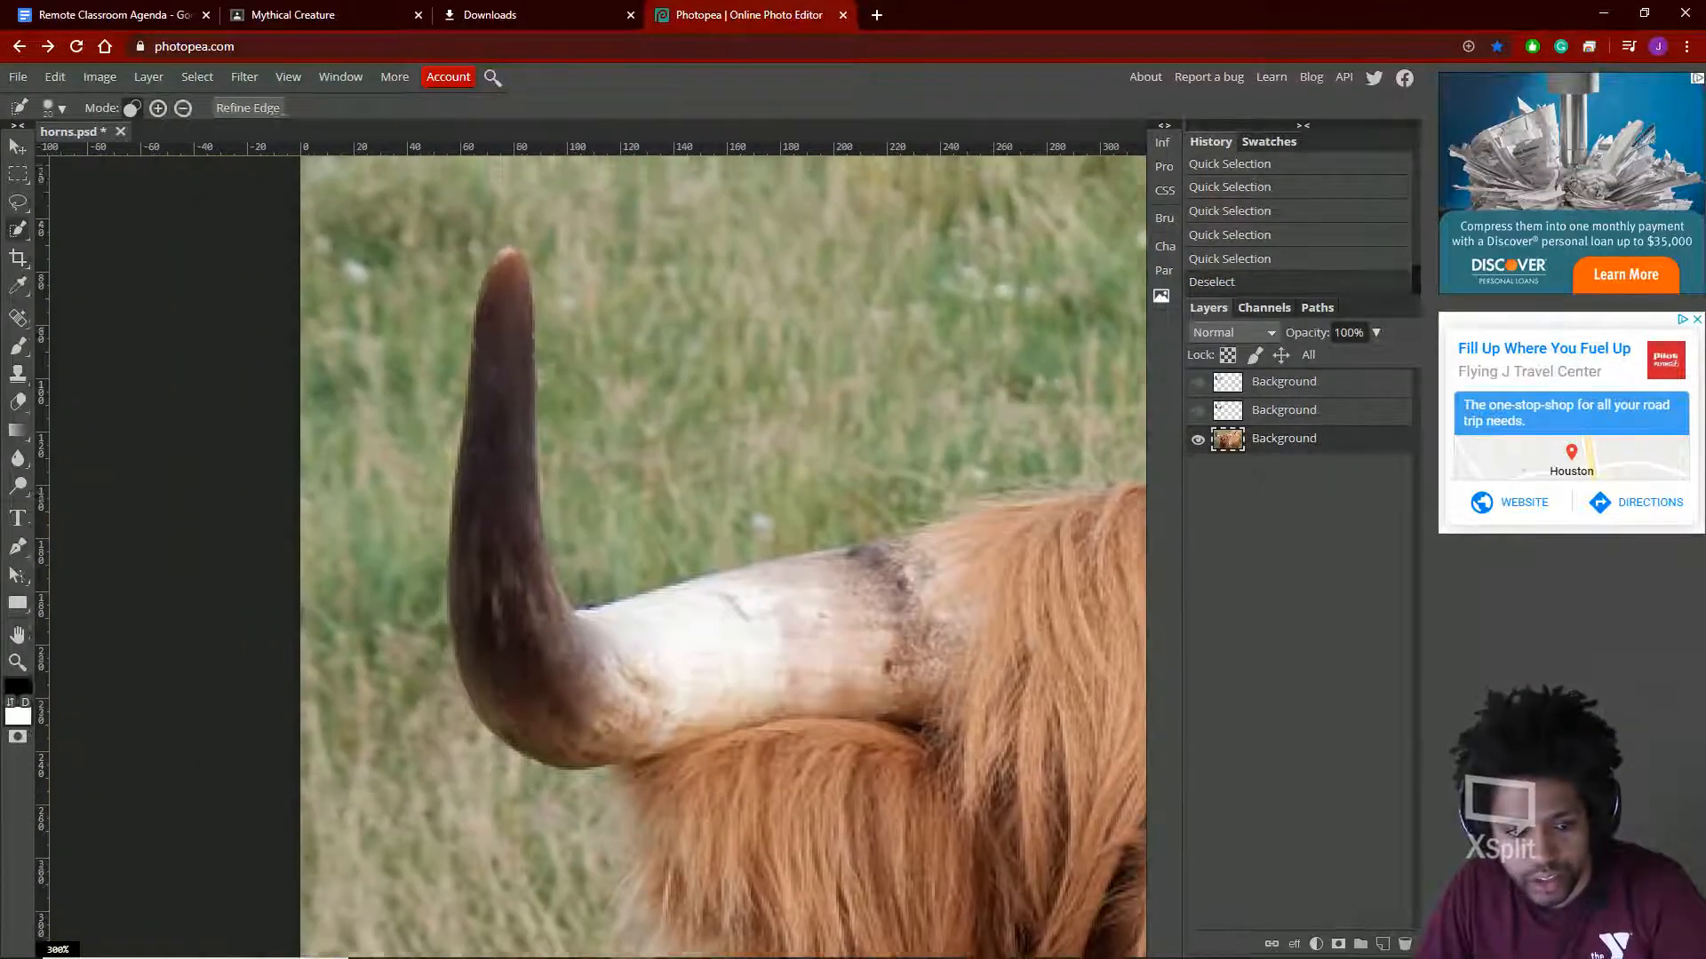
# Quick-select the left horn, set the Quick Selection brush to 12 px with 100% hardness, and clear the selection
pyautogui.click(508, 451)
pyautogui.rightClick(510, 453)
pyautogui.moveTo(630, 535); pyautogui.dragTo(558, 544)
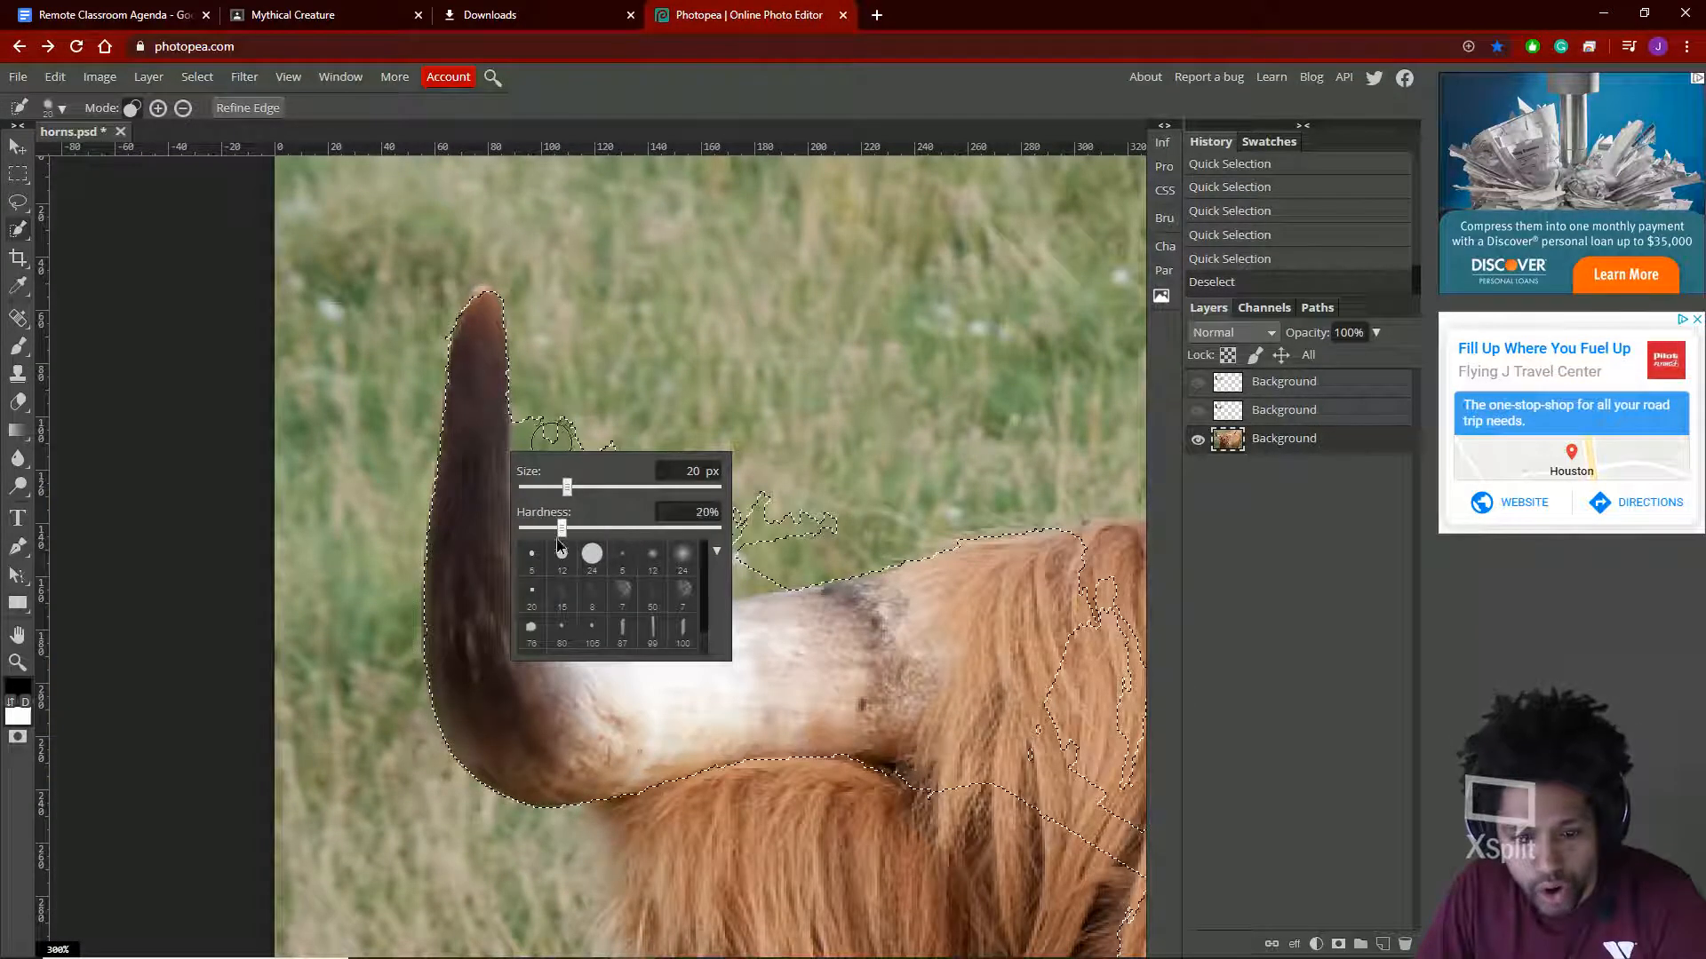
pyautogui.moveTo(678, 554); pyautogui.dragTo(572, 554)
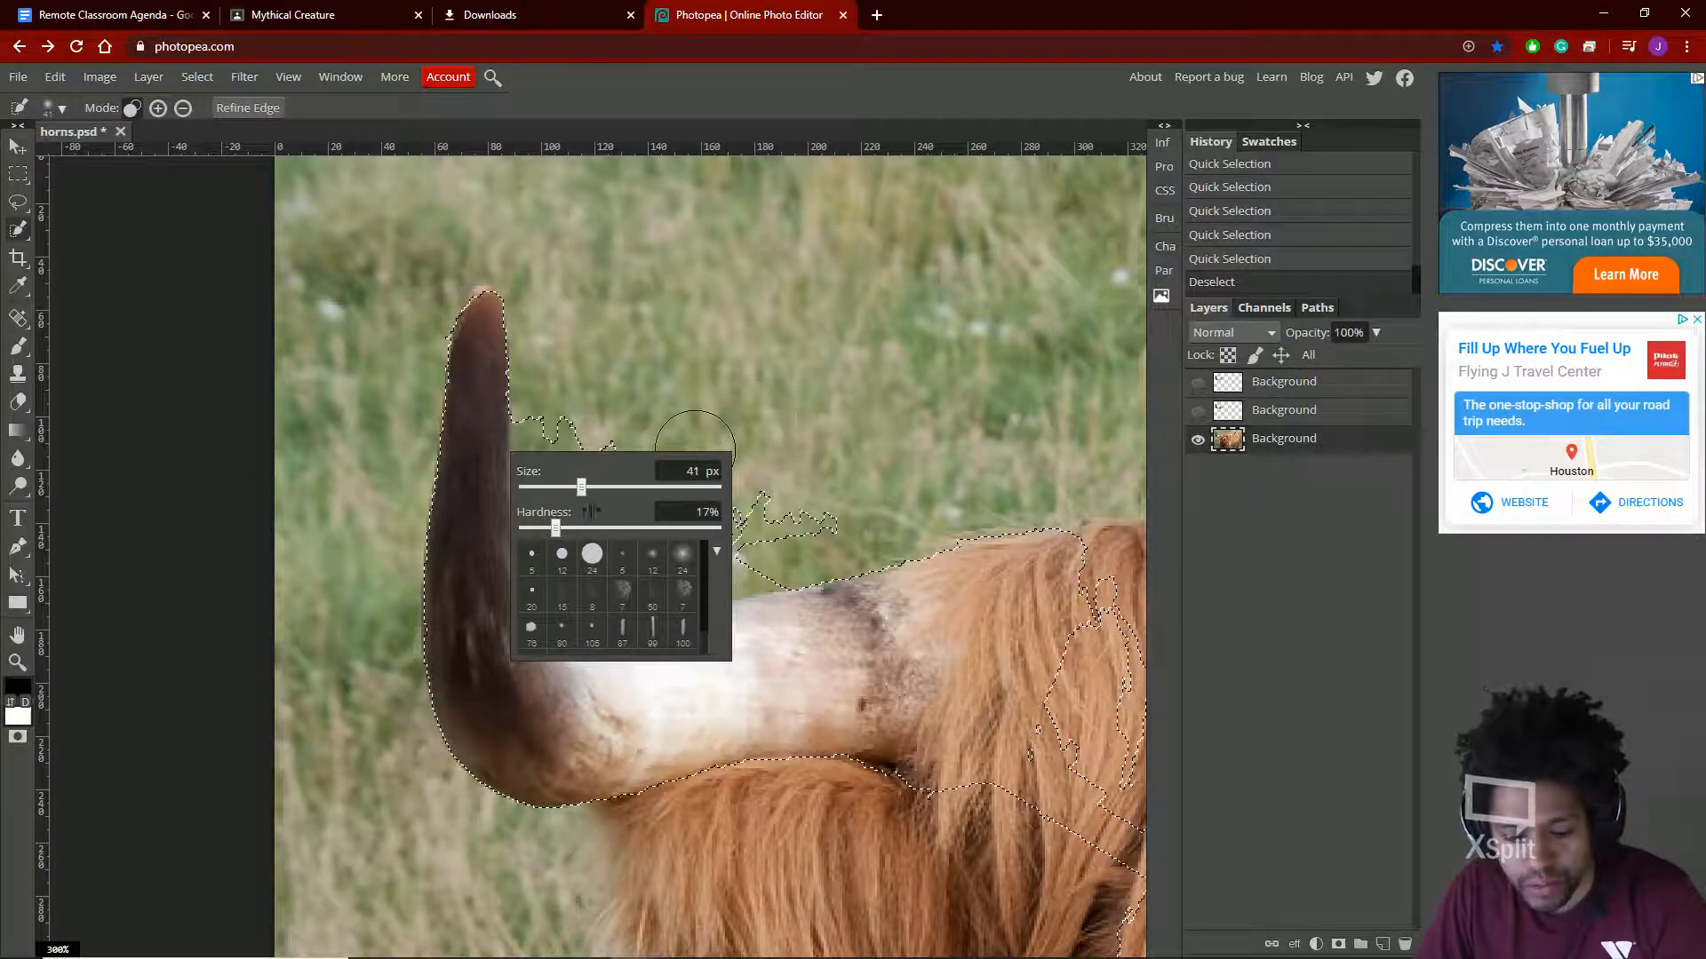
pyautogui.moveTo(561, 531); pyautogui.dragTo(746, 530)
pyautogui.moveTo(582, 488)
pyautogui.mouseDown()
pyautogui.moveTo(602, 488)
pyautogui.moveTo(562, 491)
pyautogui.mouseUp()
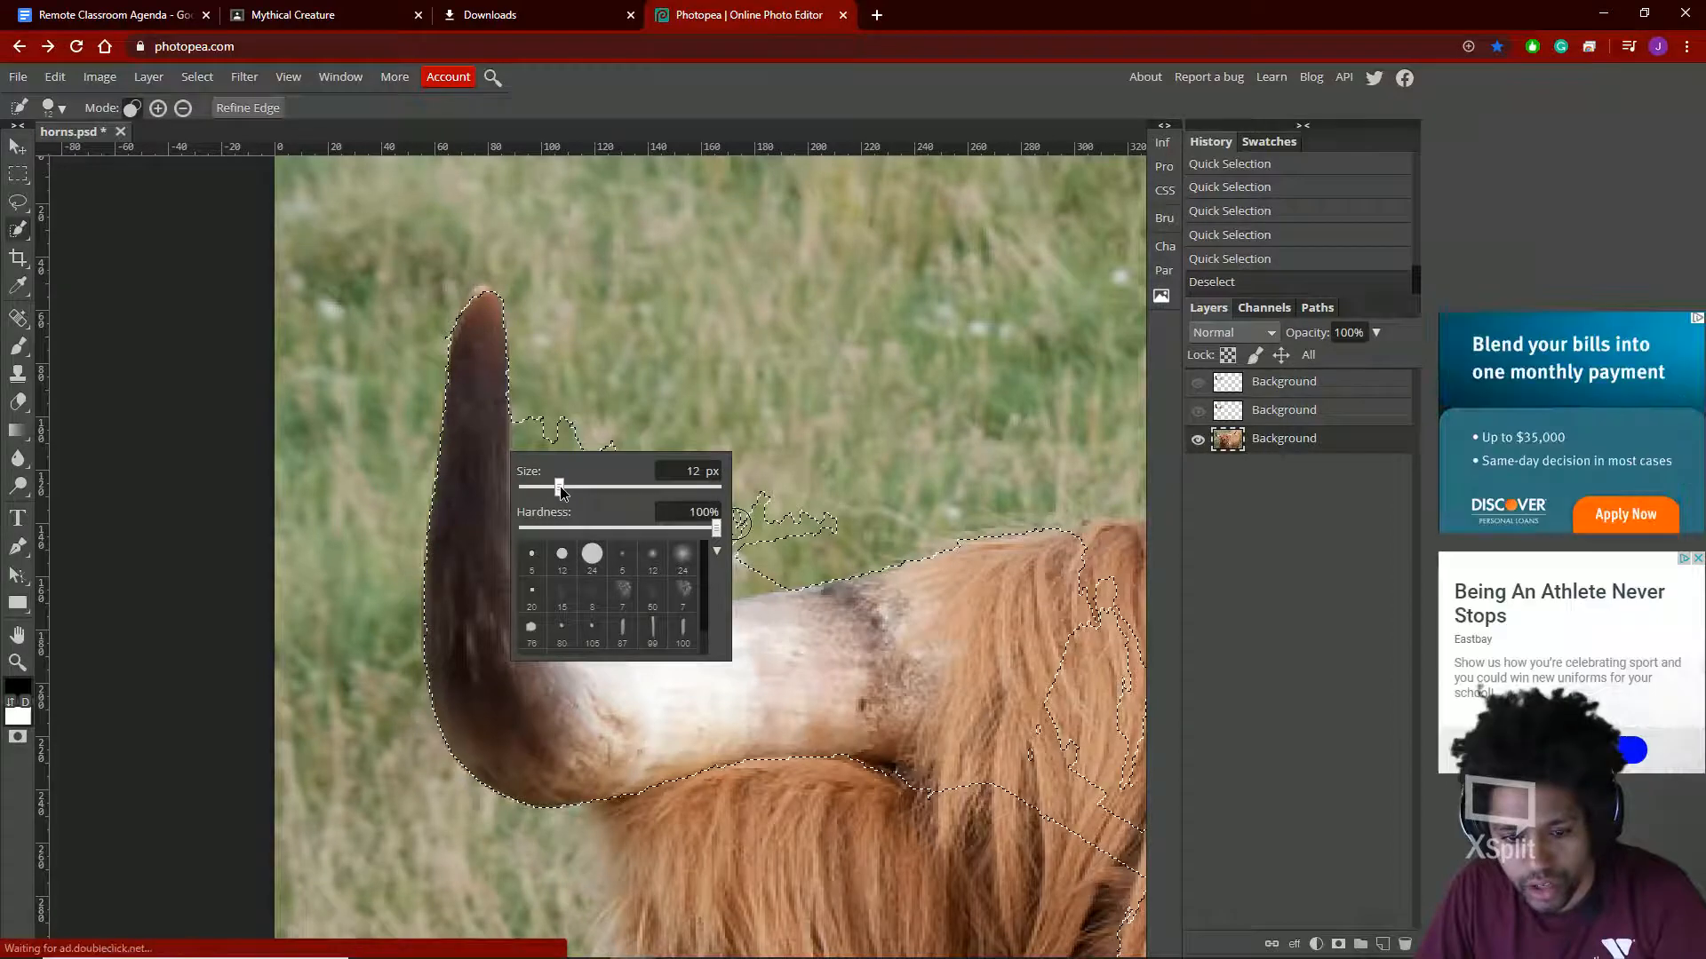
pyautogui.moveTo(568, 551); pyautogui.dragTo(604, 613)
pyautogui.hotkey('ctrl', 'd')
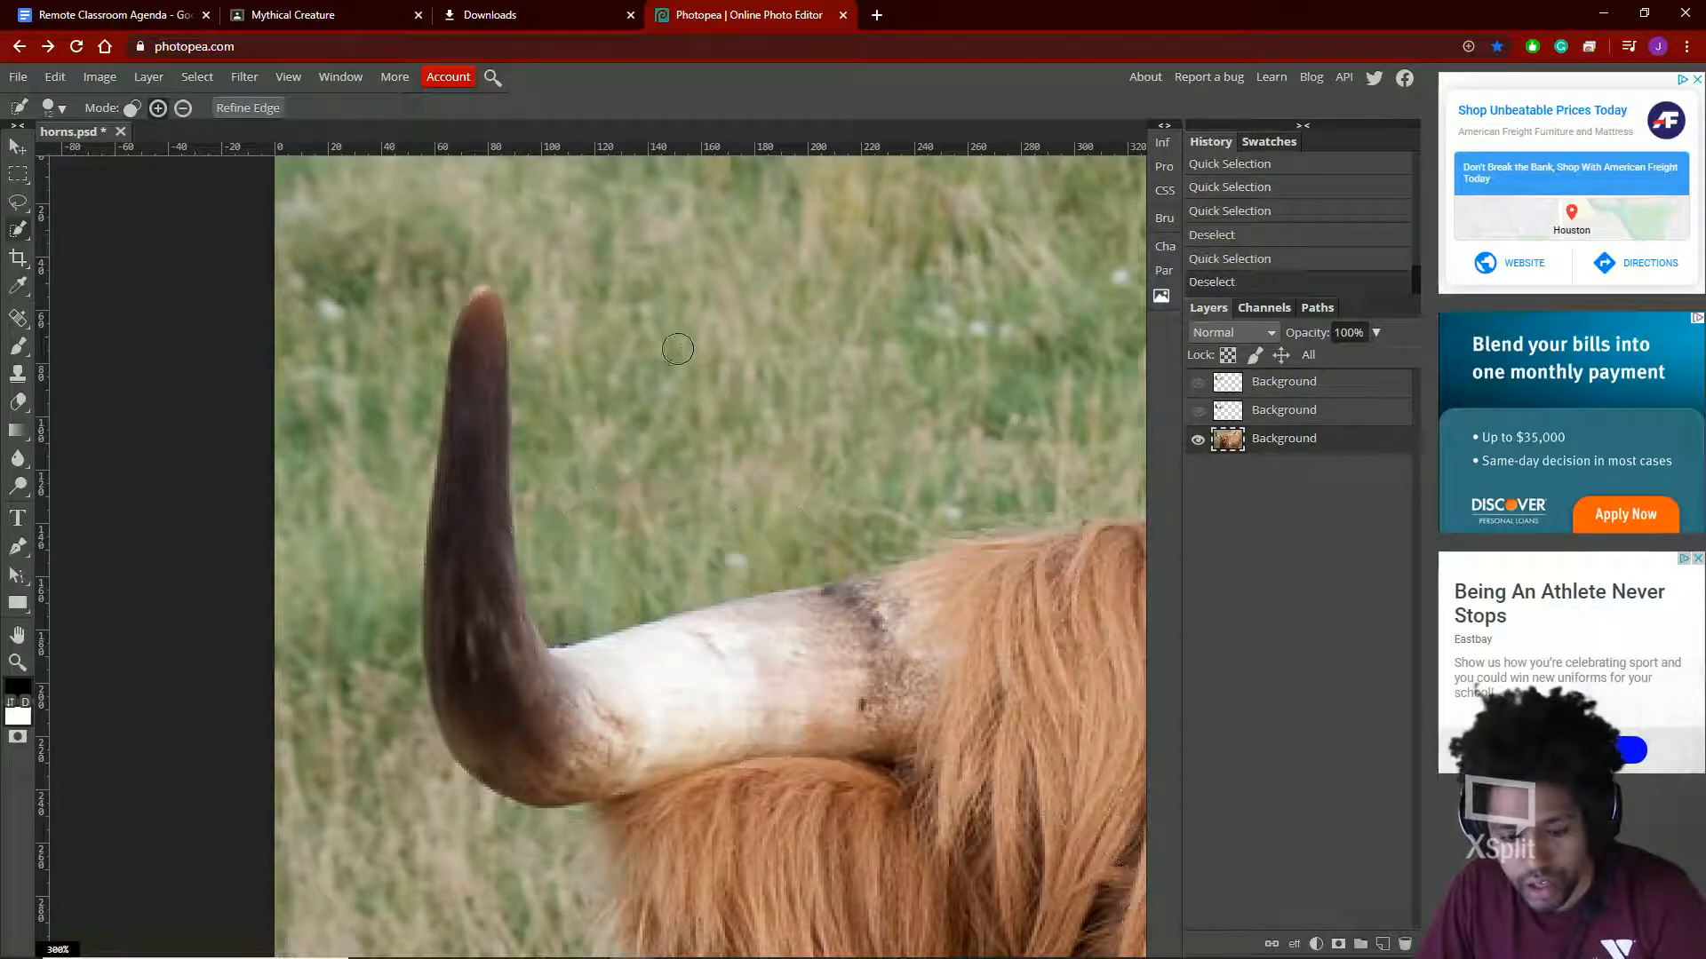
# Quick-select the left horn and extend the selection over the hair at its base and the tuft beneath it
pyautogui.click(471, 444)
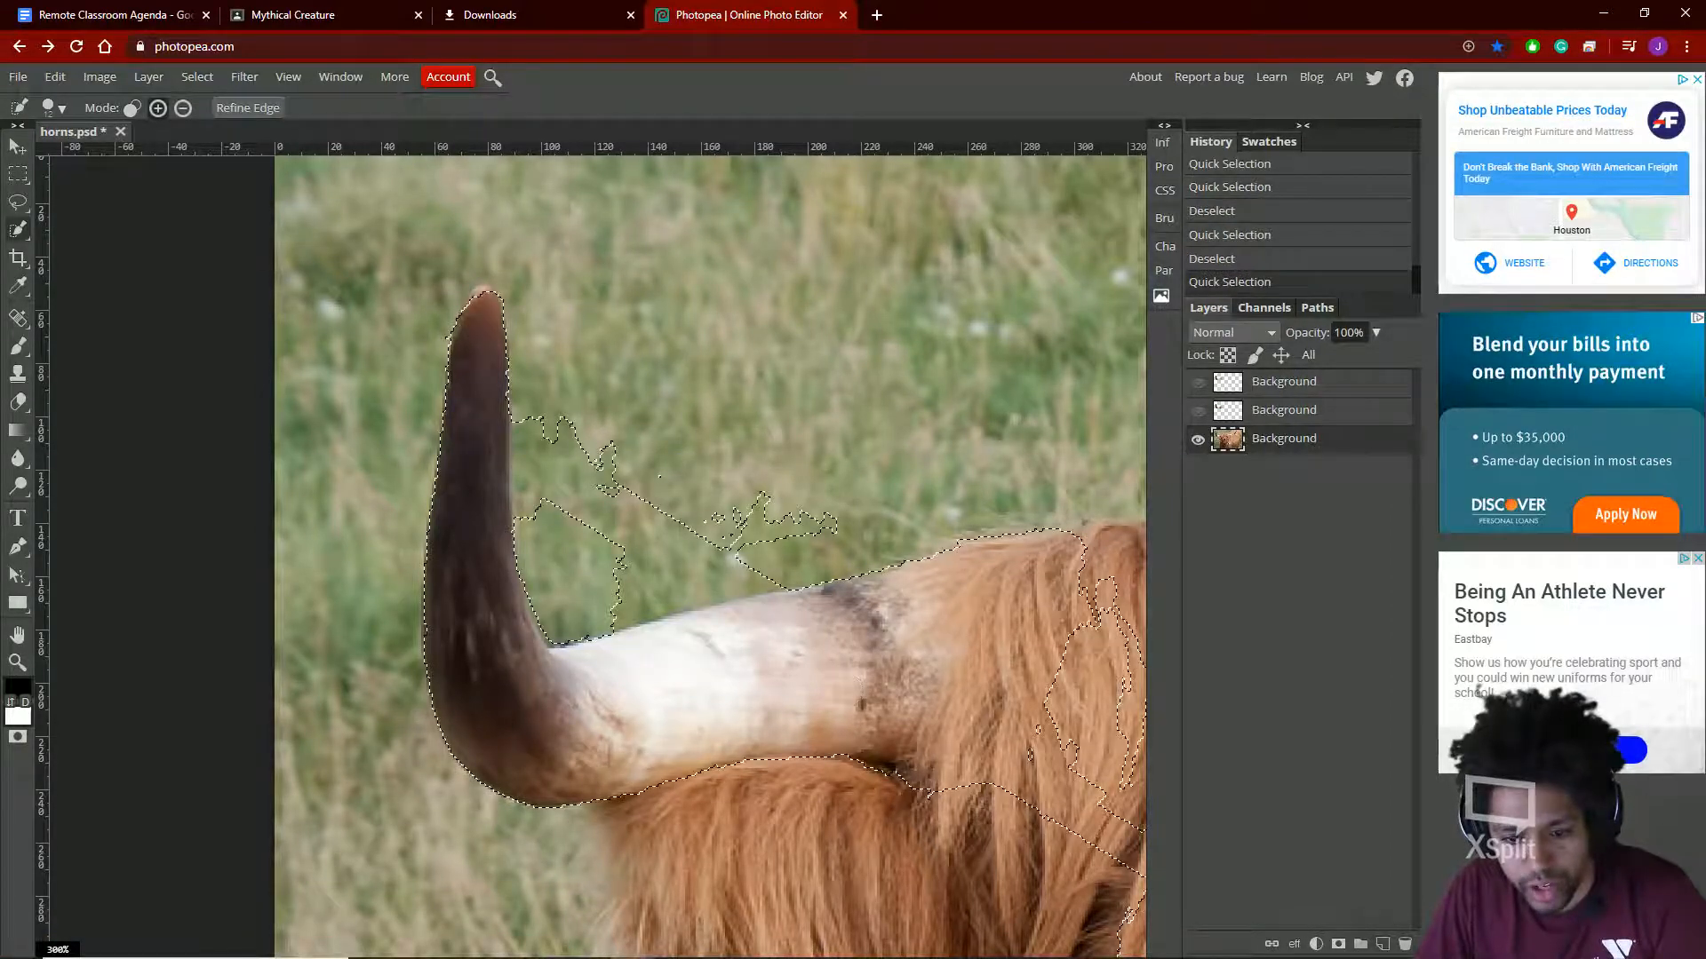
pyautogui.scroll(-3, 813, 635)
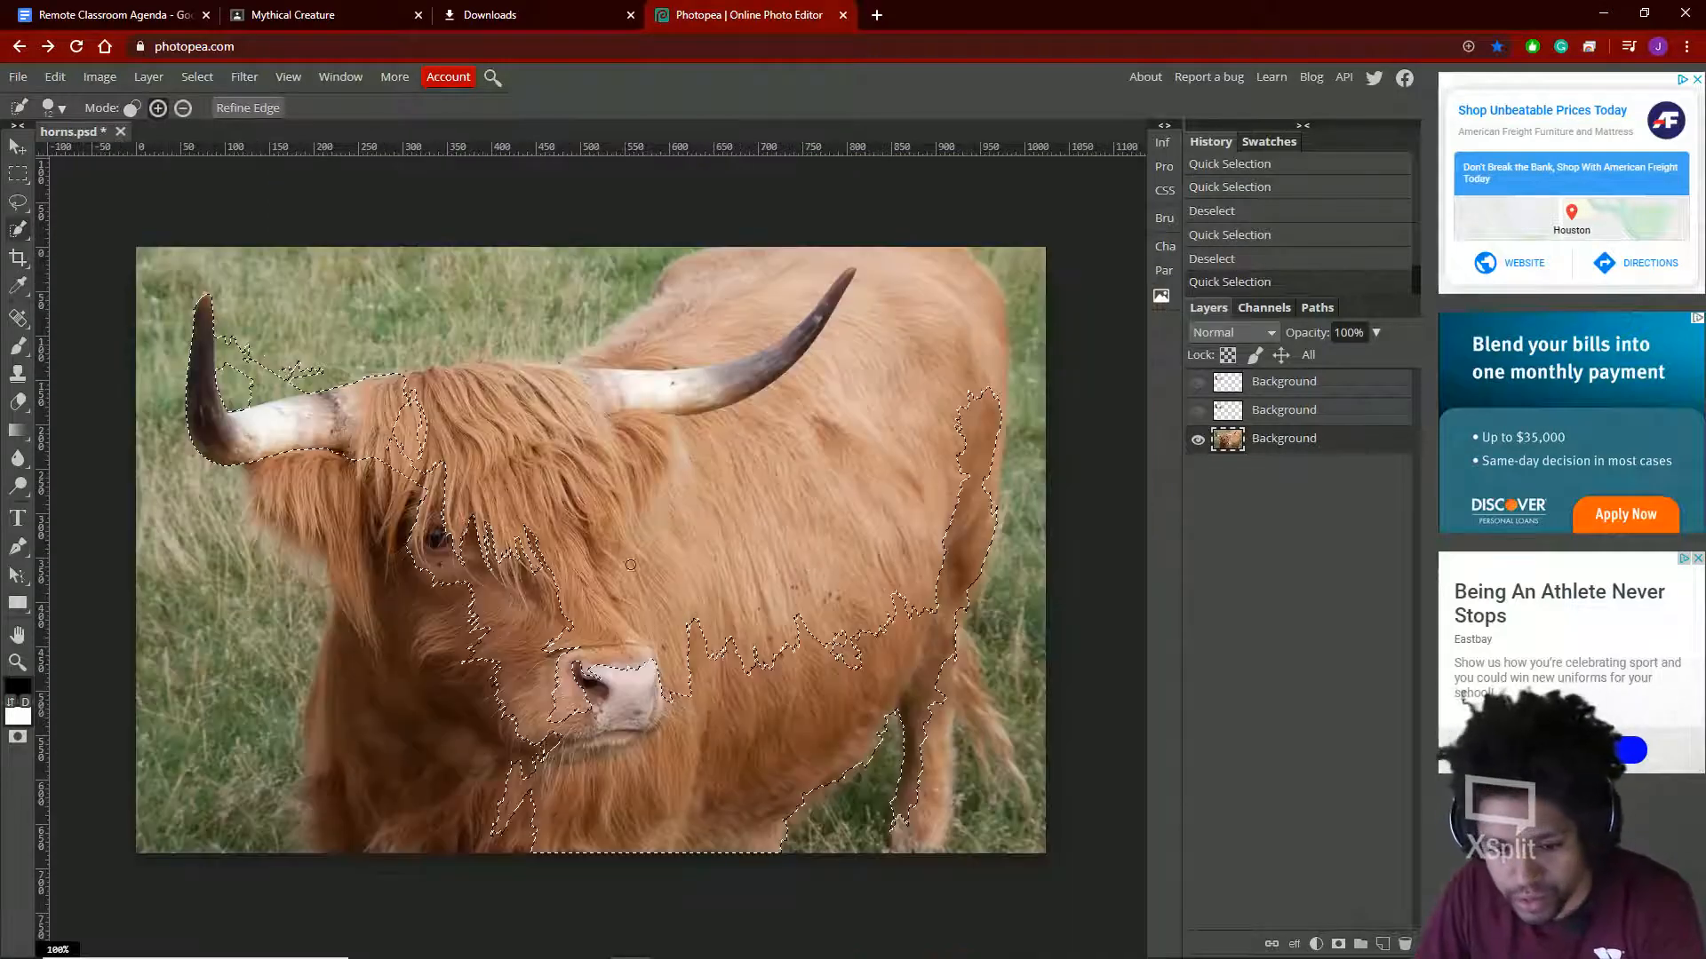
pyautogui.moveTo(409, 400)
pyautogui.mouseDown()
pyautogui.moveTo(310, 435)
pyautogui.moveTo(406, 418)
pyautogui.moveTo(432, 387)
pyautogui.moveTo(394, 425)
pyautogui.mouseUp()
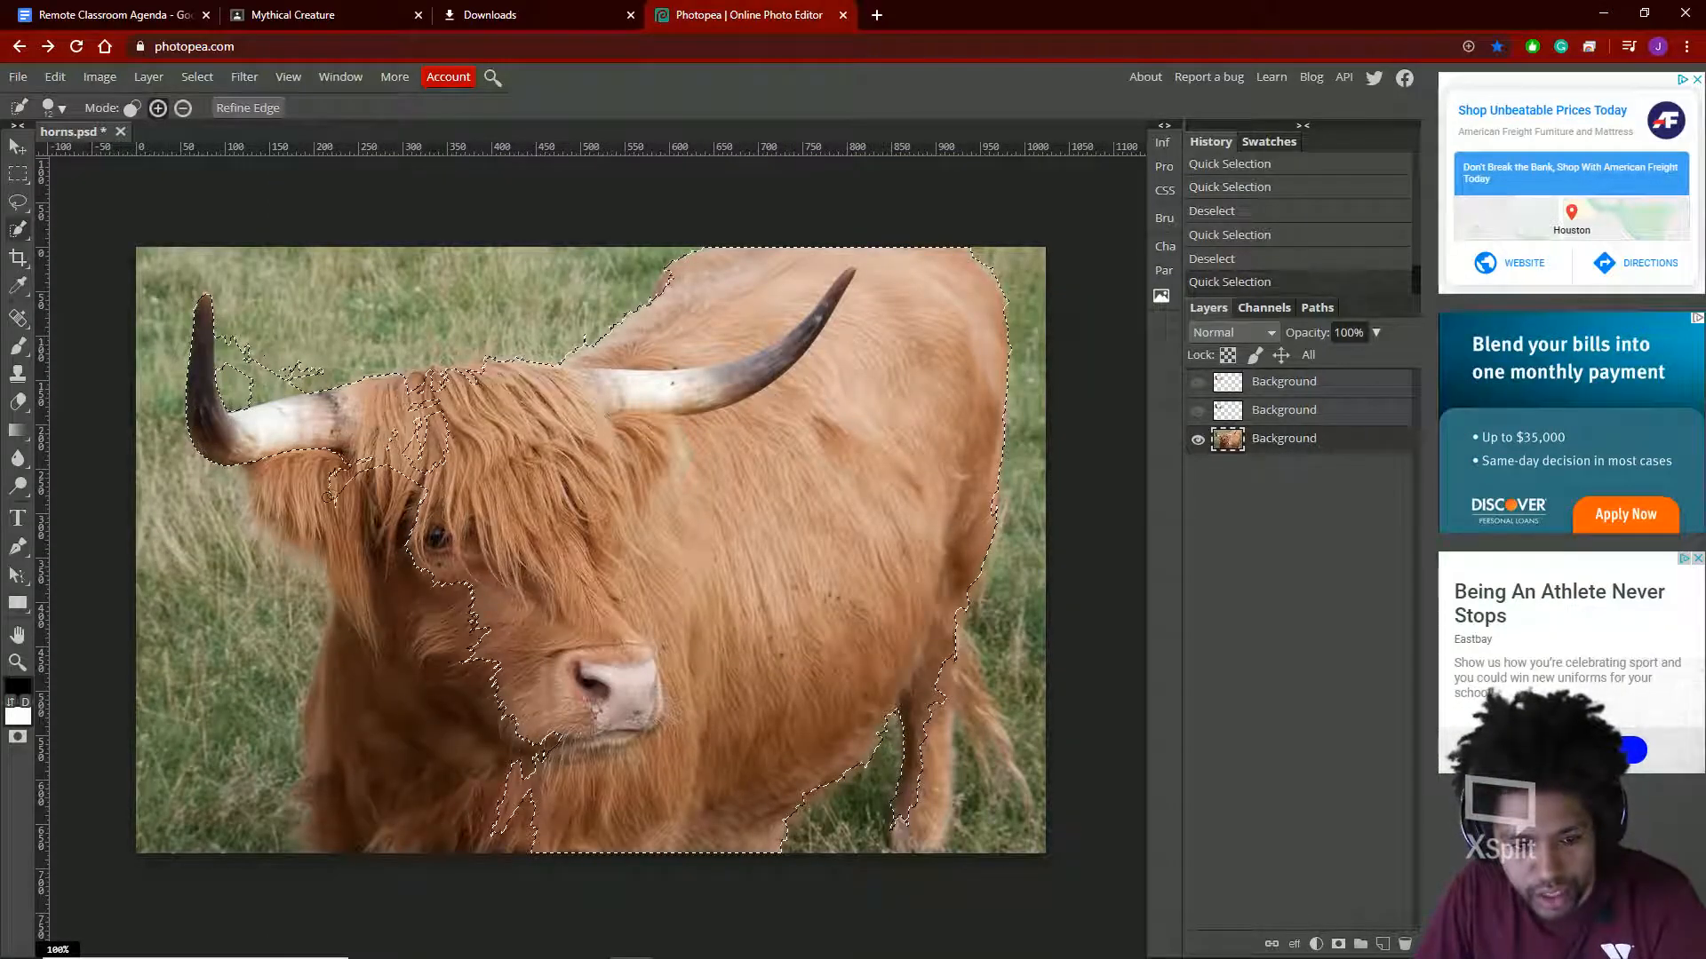
pyautogui.moveTo(334, 489); pyautogui.dragTo(267, 524)
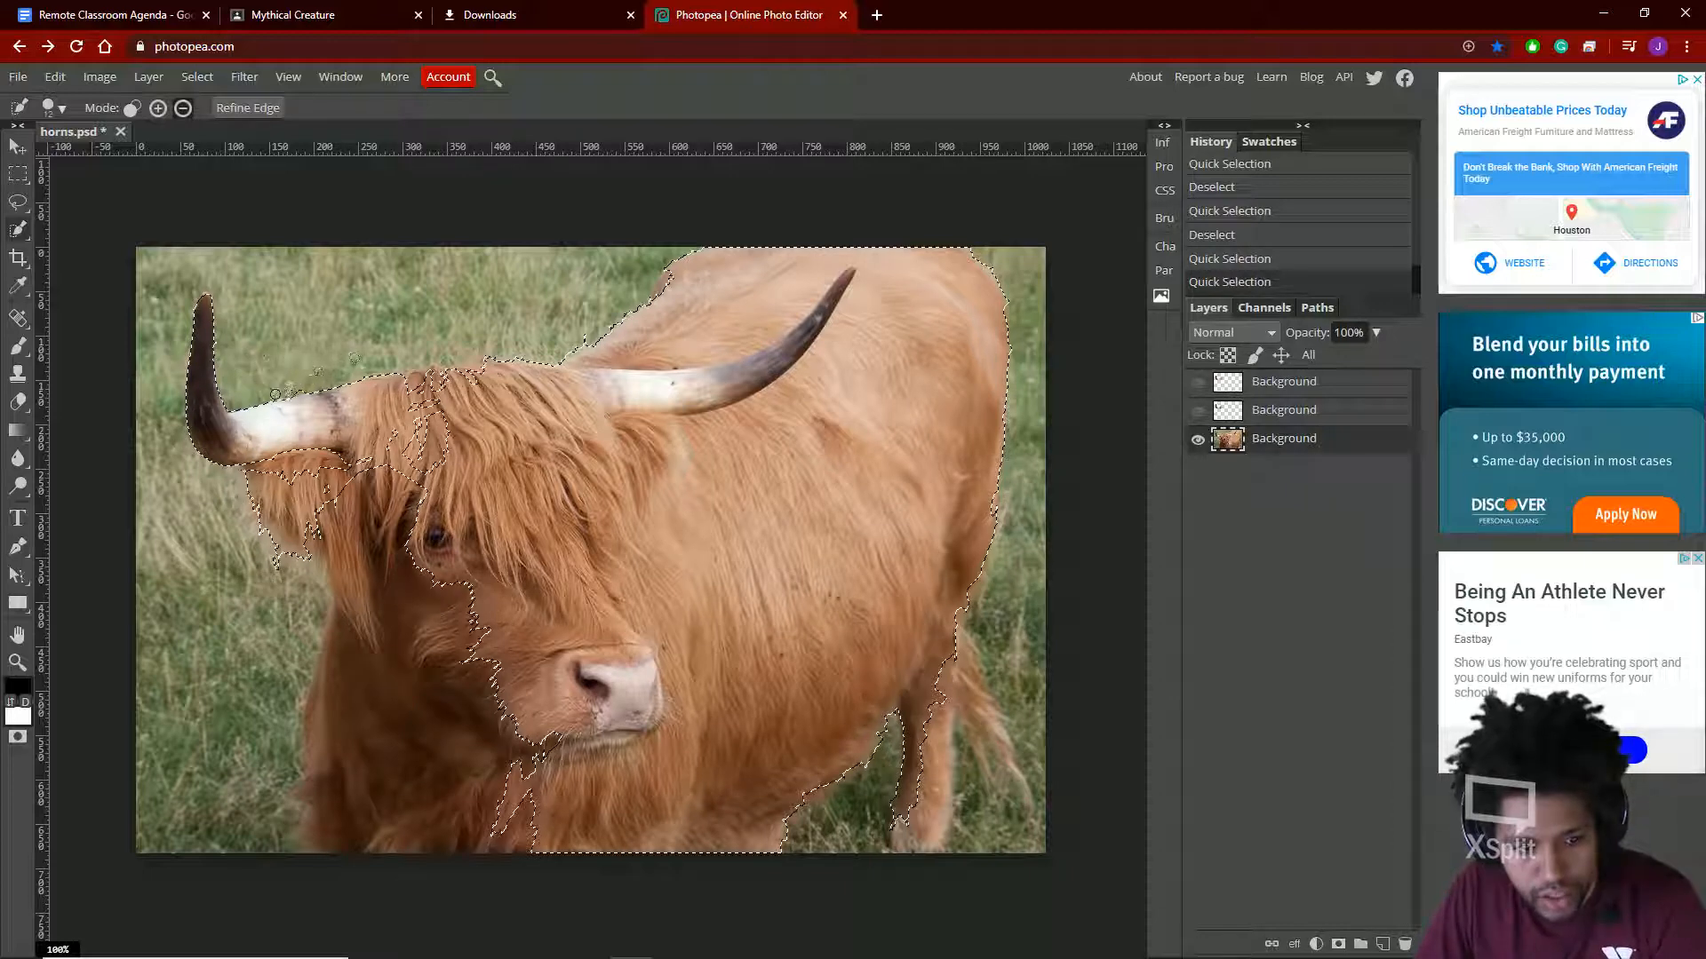
# Subtract the grass, body, eye and forehead hair from the horn selection, enlarging the brush to about 40 px
pyautogui.moveTo(397, 377); pyautogui.dragTo(406, 371)
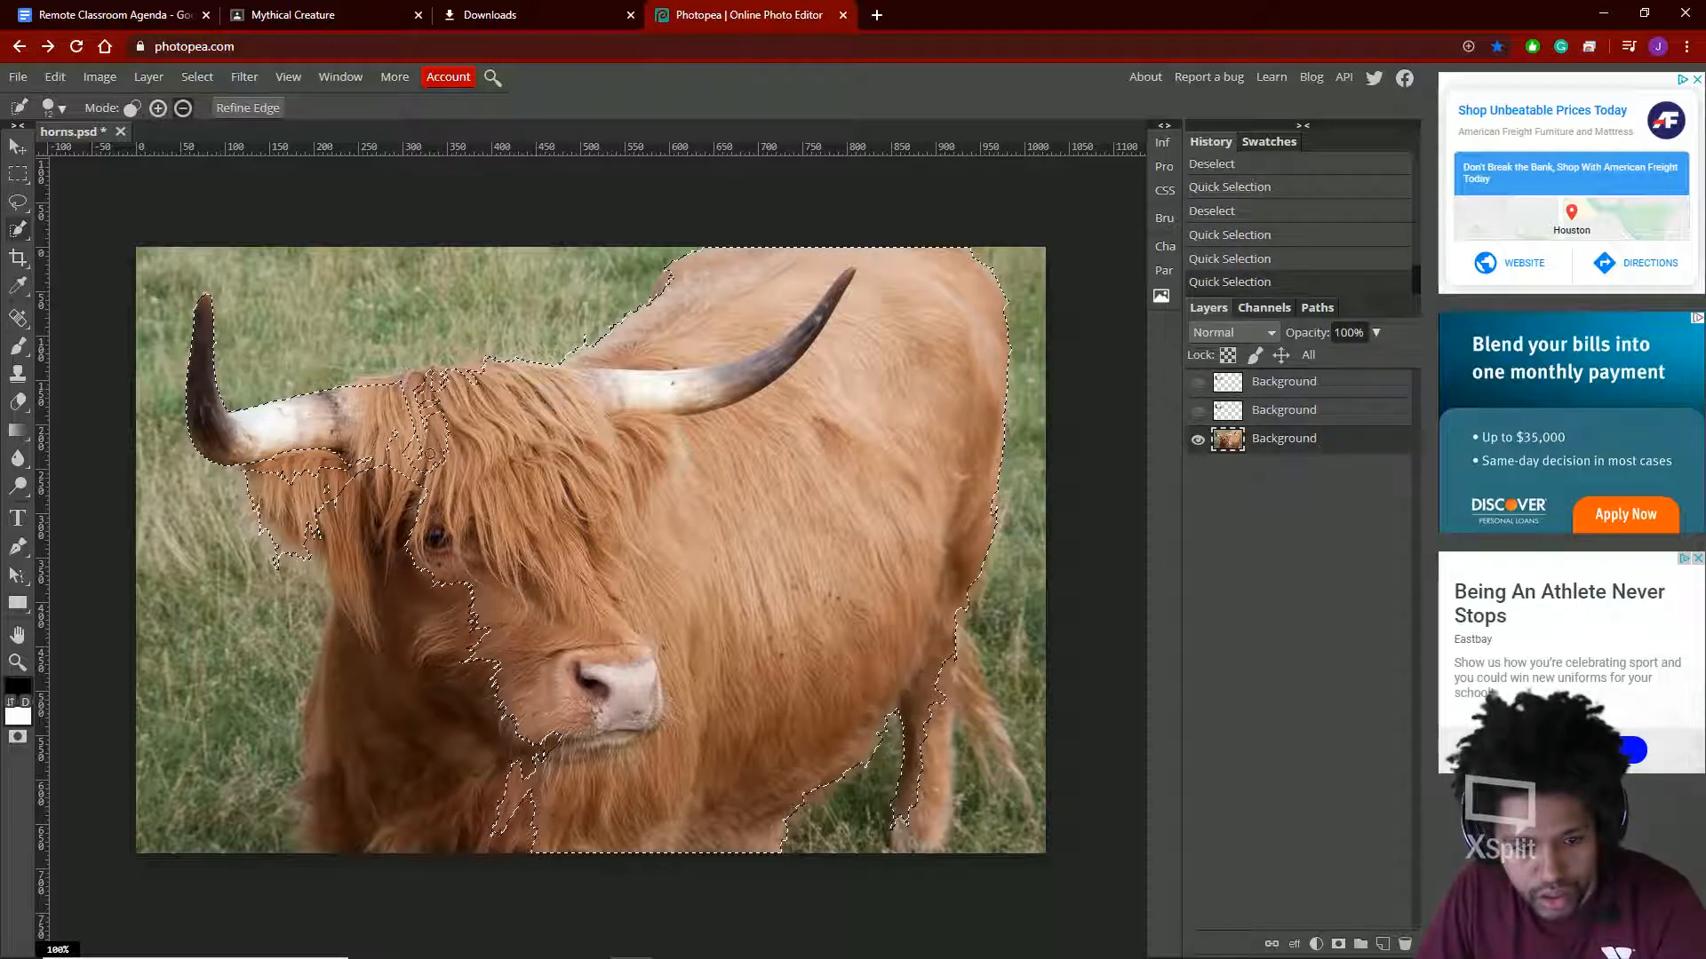
pyautogui.moveTo(429, 454)
pyautogui.mouseDown()
pyautogui.moveTo(525, 460)
pyautogui.moveTo(609, 519)
pyautogui.mouseUp()
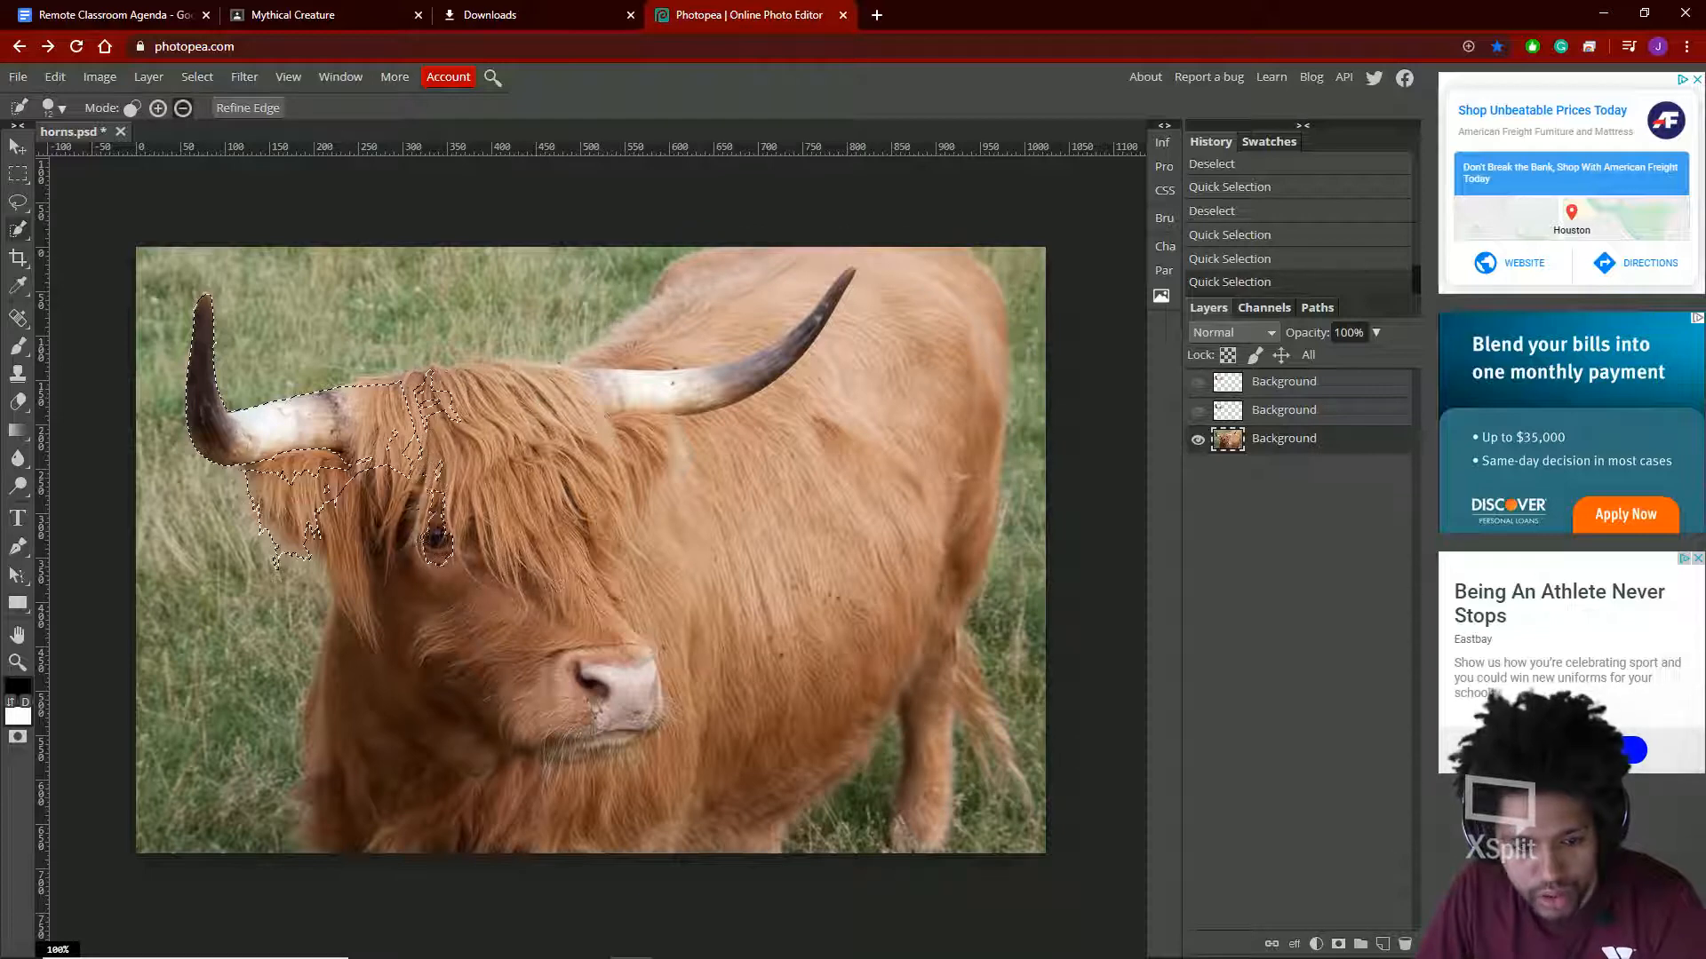
pyautogui.moveTo(275, 561); pyautogui.dragTo(311, 494)
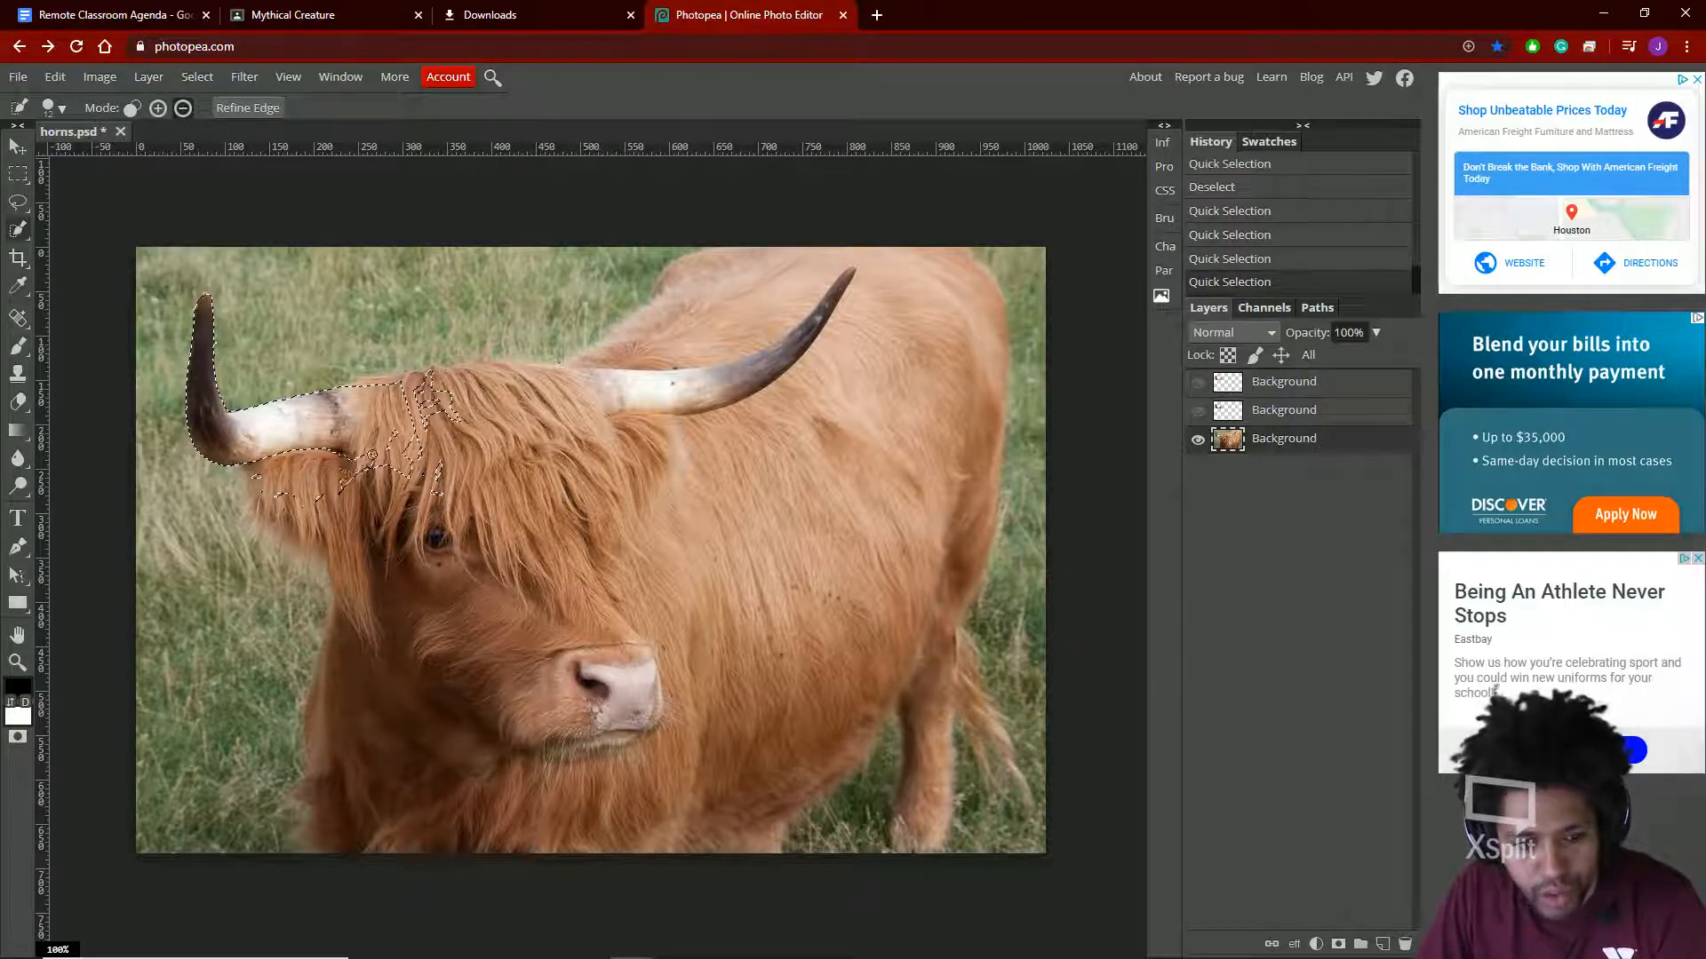
pyautogui.moveTo(418, 388); pyautogui.dragTo(445, 401)
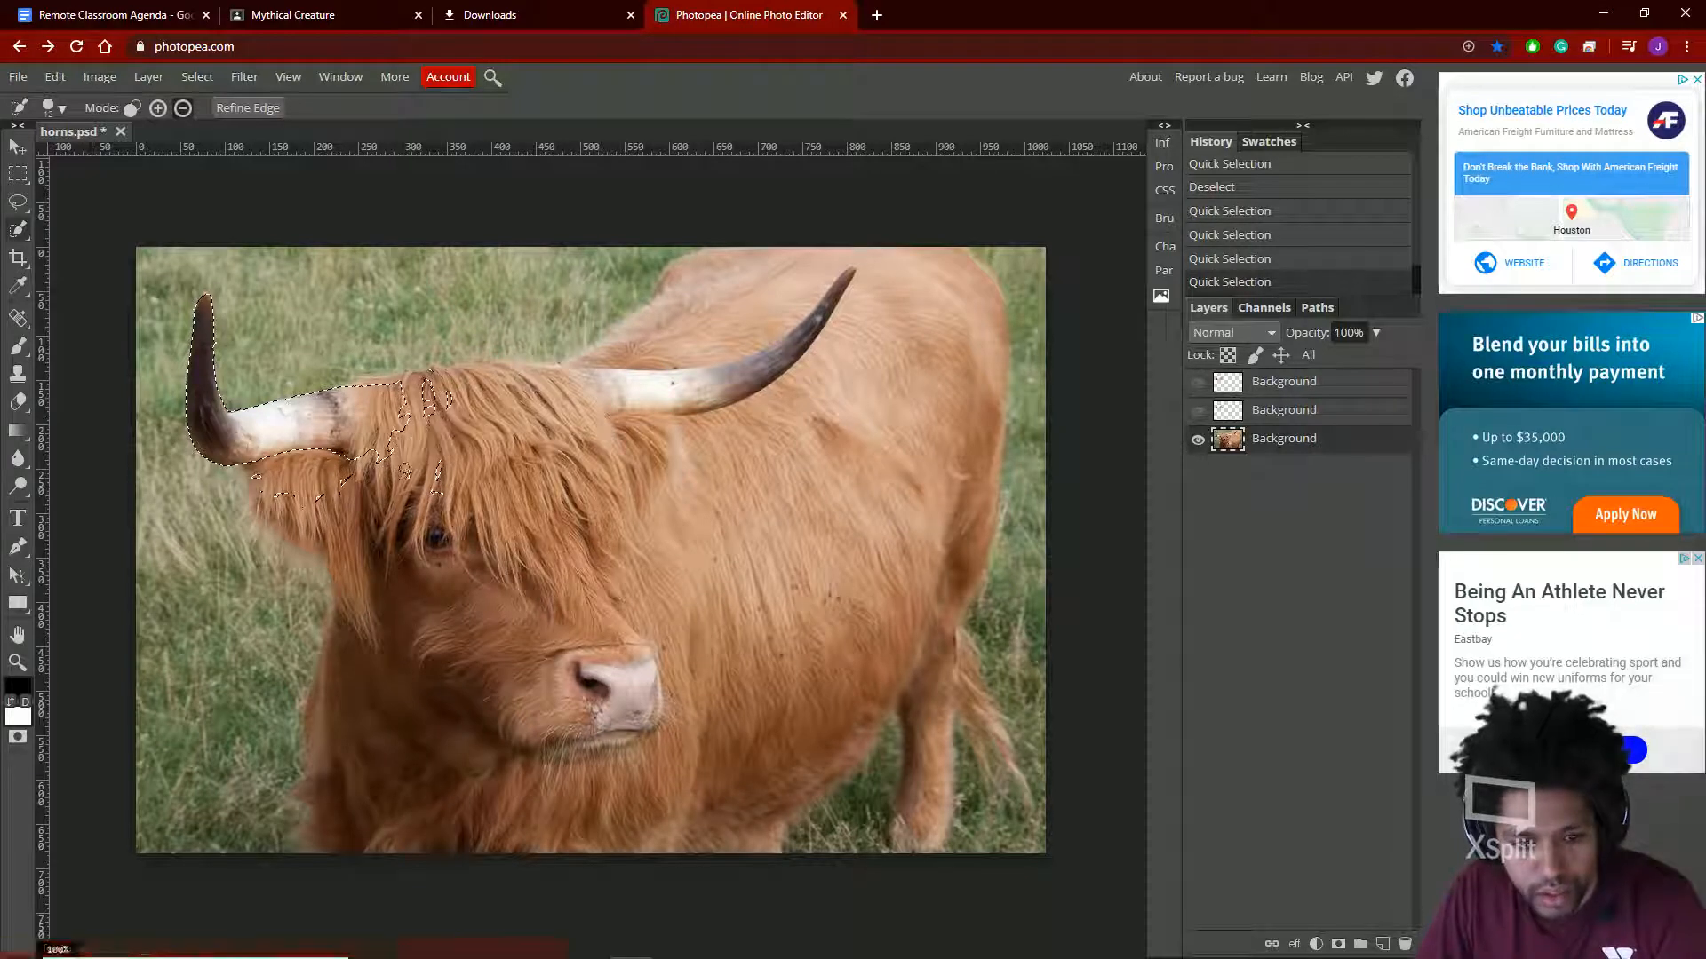
pyautogui.rightClick(461, 406)
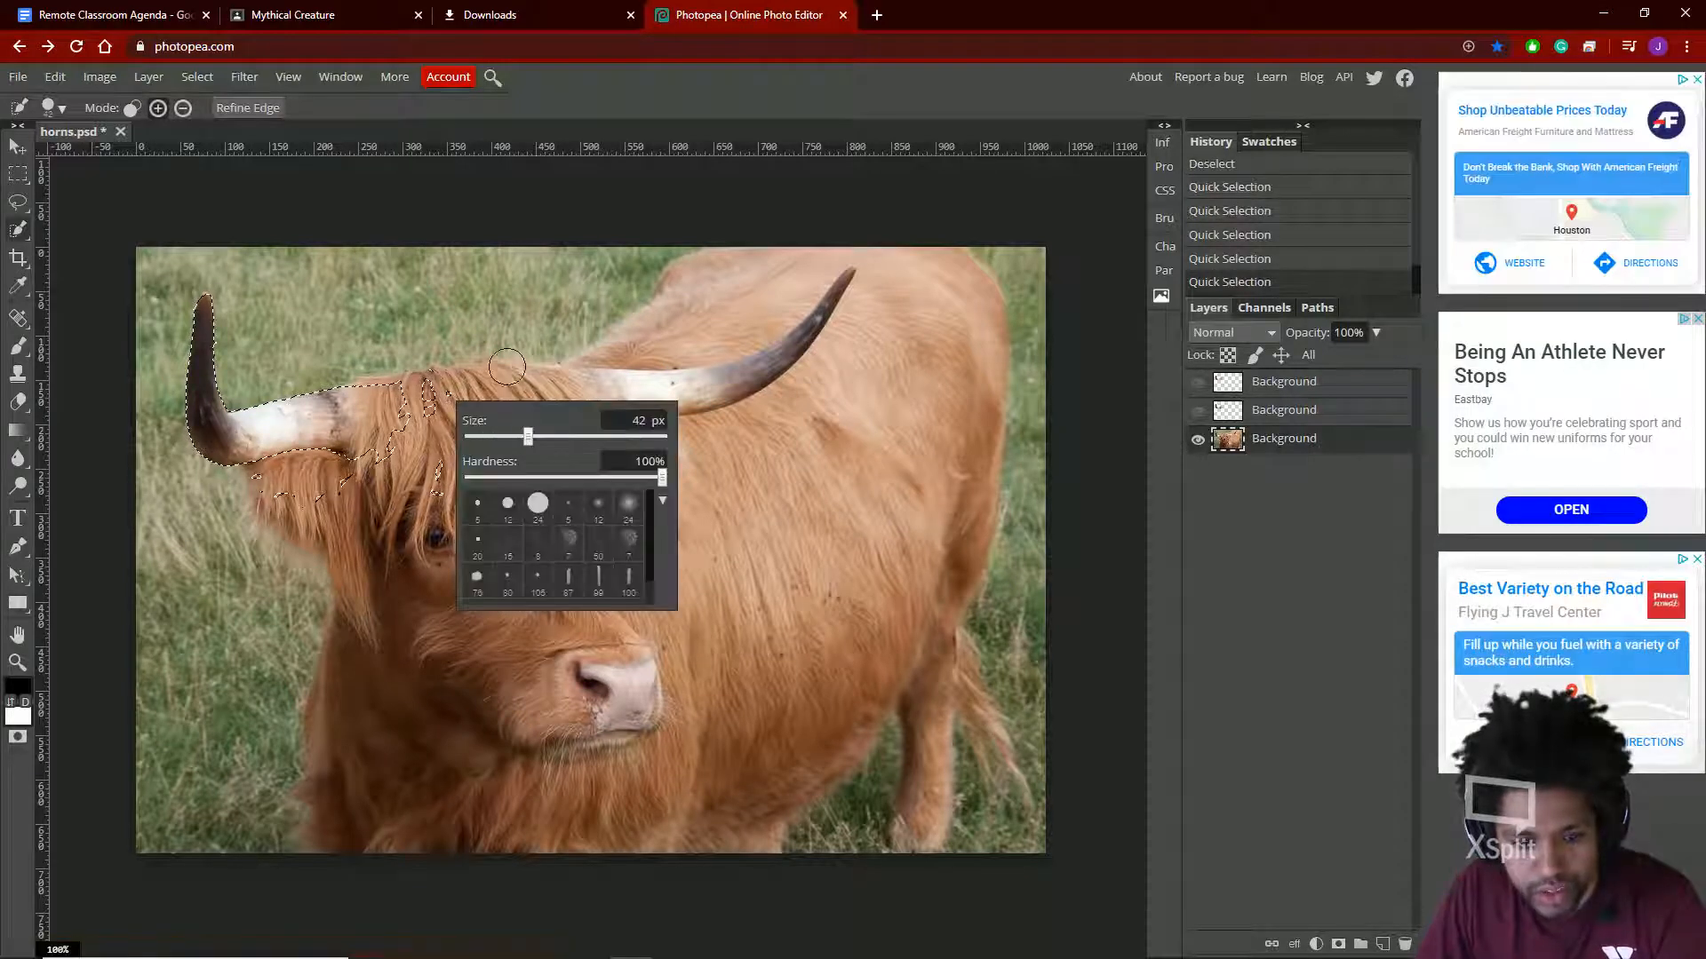
pyautogui.click(431, 360)
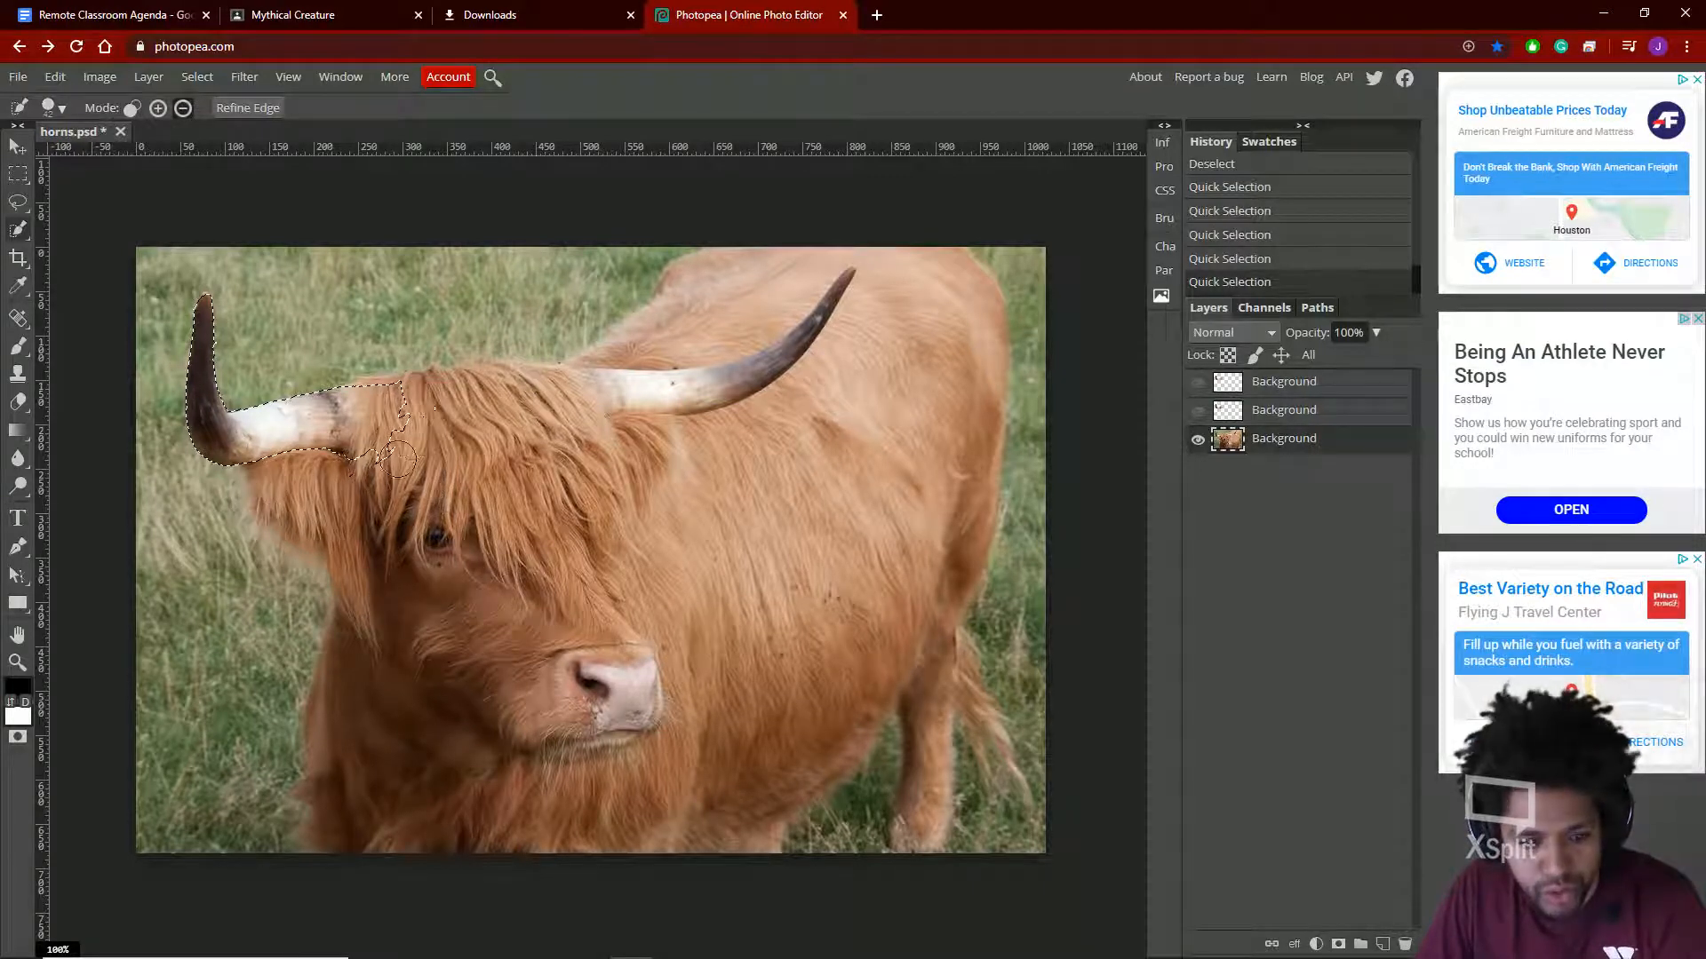
pyautogui.moveTo(372, 475)
pyautogui.mouseDown()
pyautogui.moveTo(385, 457)
pyautogui.moveTo(895, 837)
pyautogui.mouseUp()
pyautogui.hotkey('ctrl', '+')
pyautogui.hotkey('ctrl', '+')
pyautogui.moveTo(513, 725)
pyautogui.mouseDown()
pyautogui.moveTo(588, 628)
pyautogui.moveTo(617, 517)
pyautogui.mouseUp()
pyautogui.moveTo(624, 451); pyautogui.dragTo(648, 604)
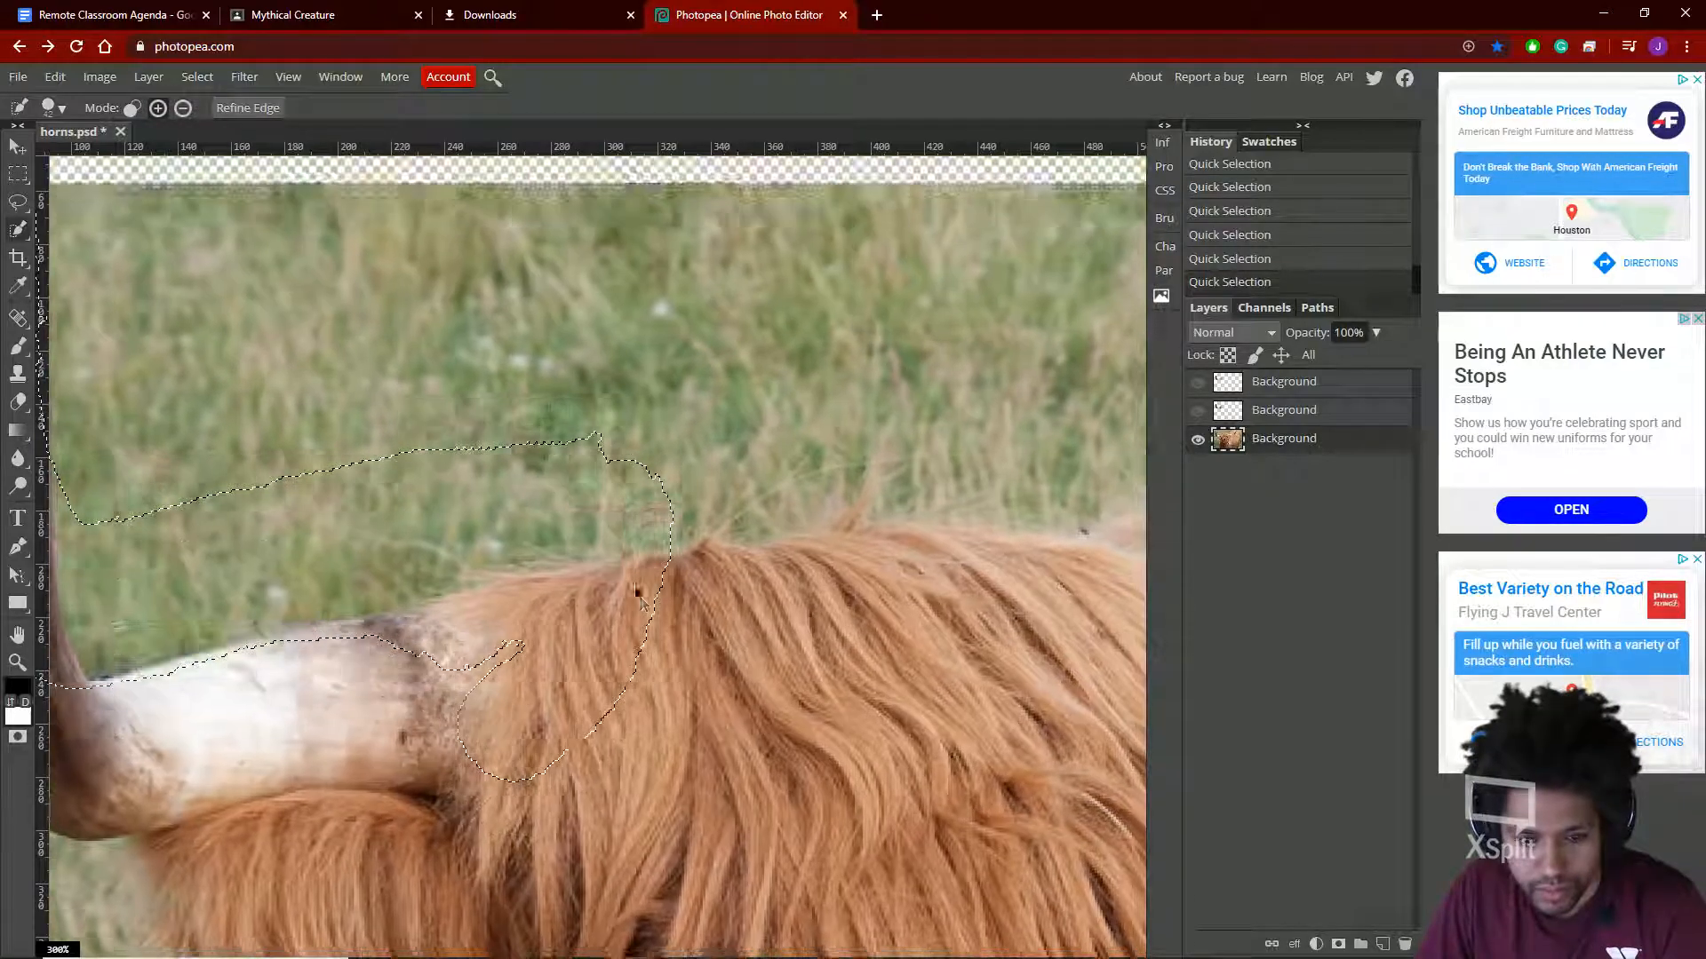
pyautogui.press('super')
pyautogui.write('ping Tool')
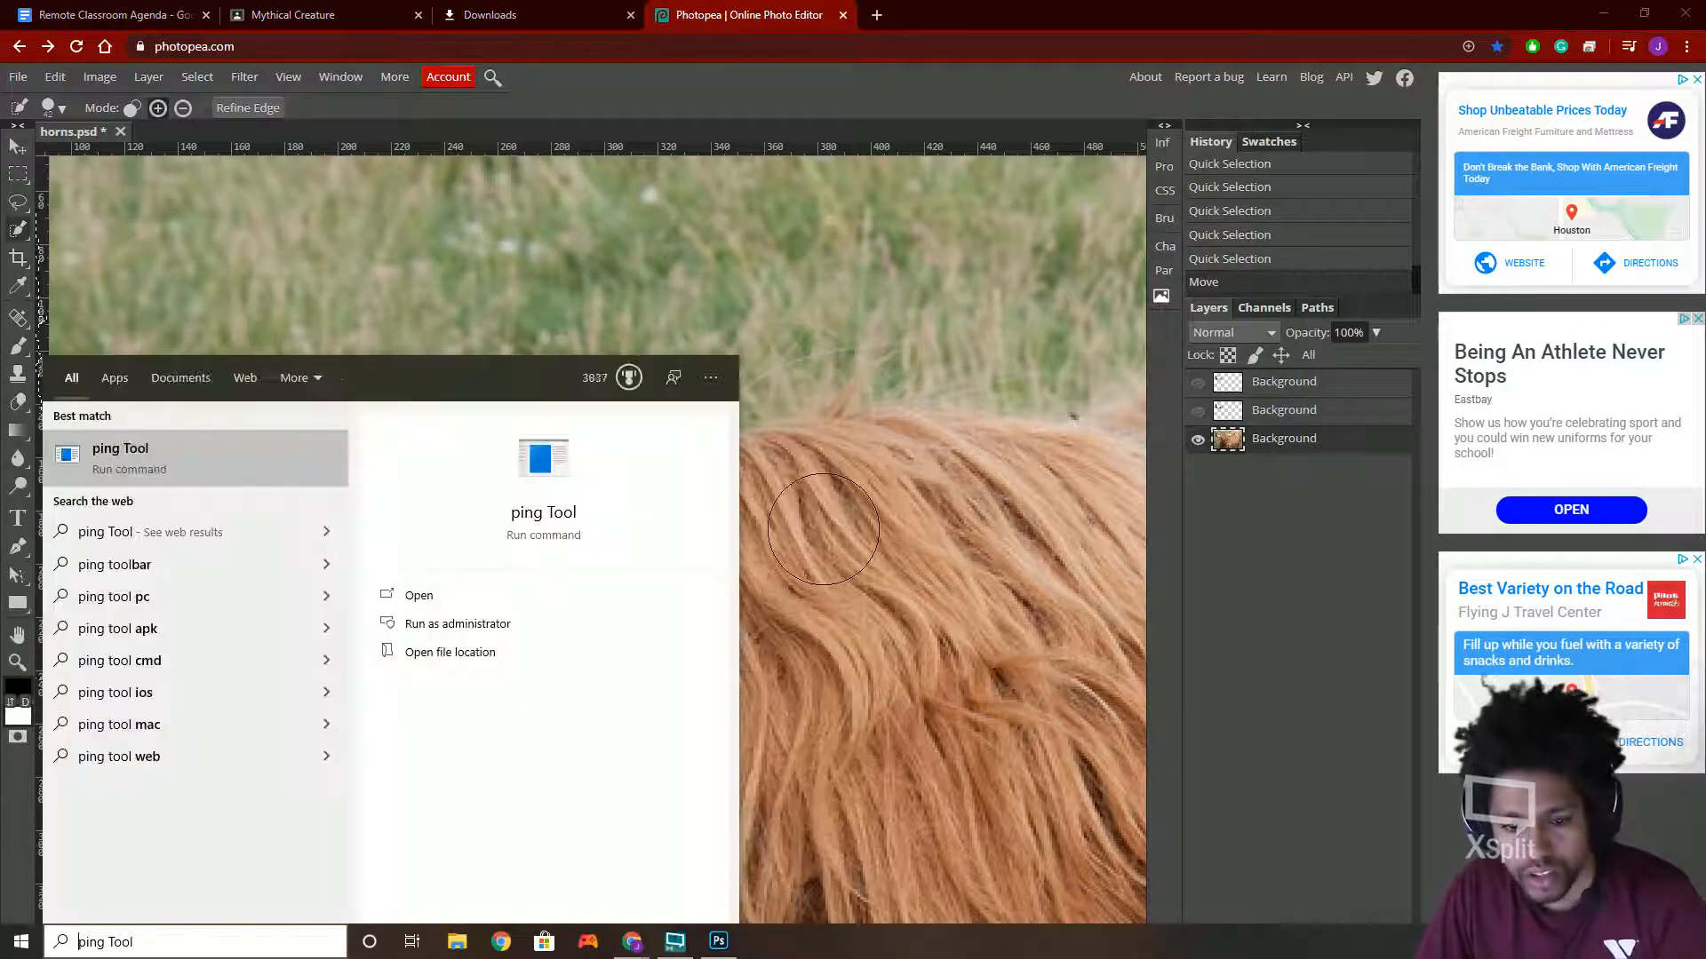
pyautogui.click(818, 497)
pyautogui.hotkey('ctrl', 'z')
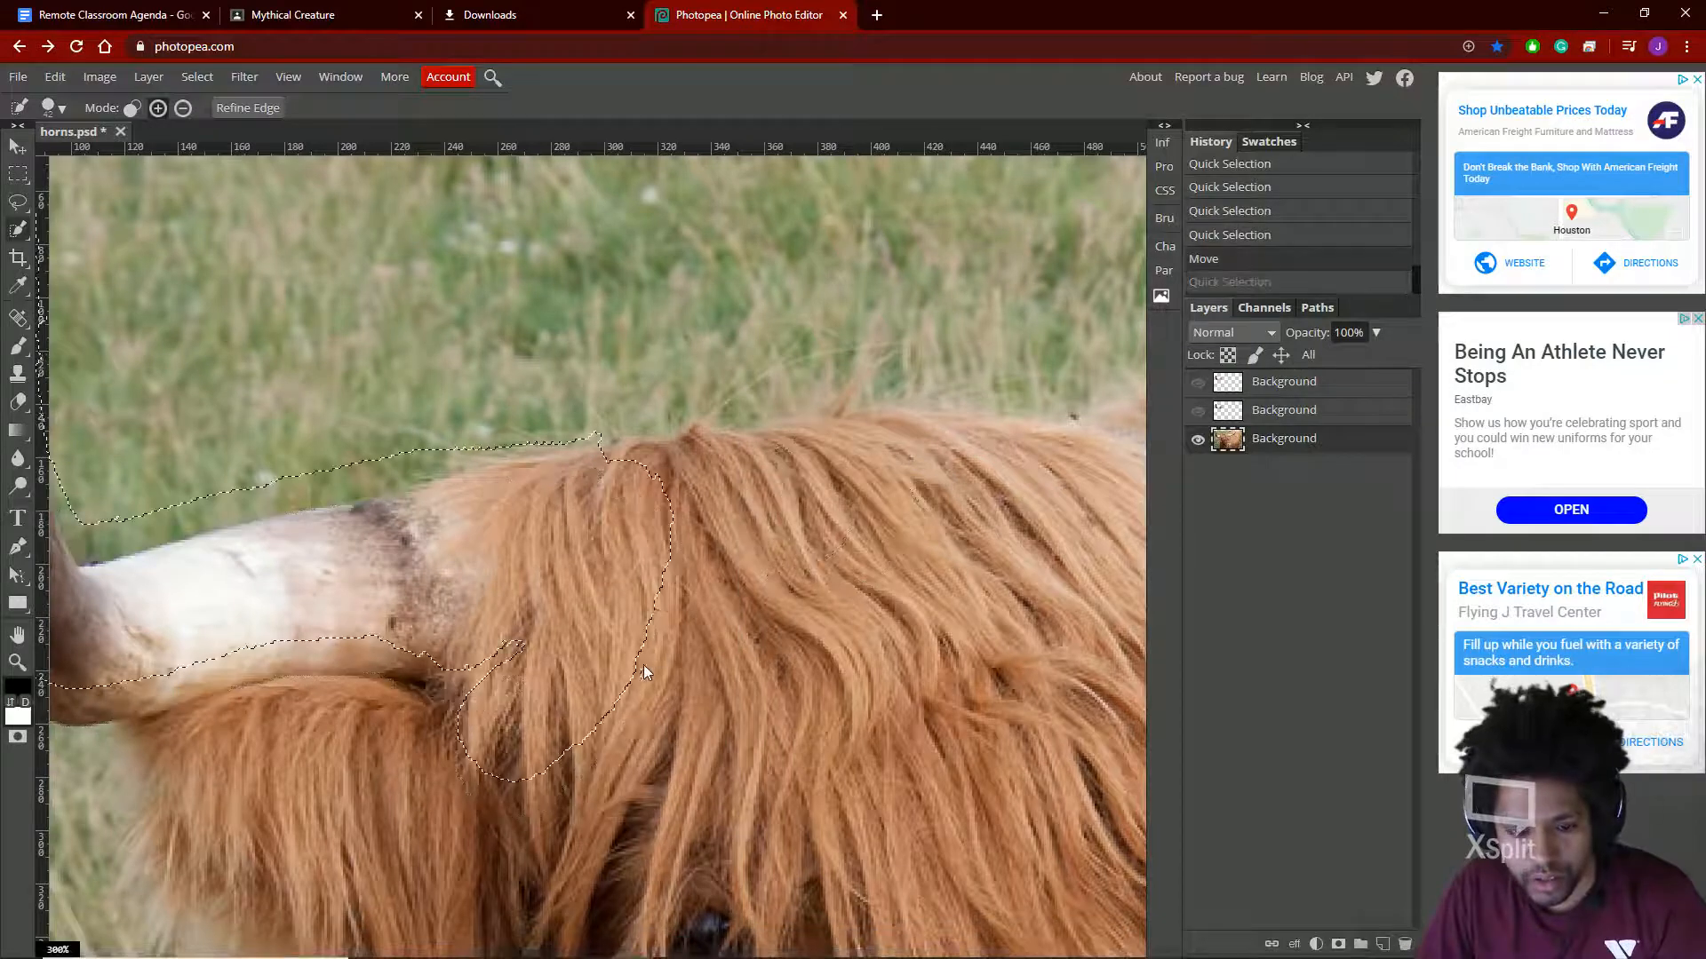
pyautogui.hotkey('ctrl', 'z')
pyautogui.hotkey('ctrl', 'z')
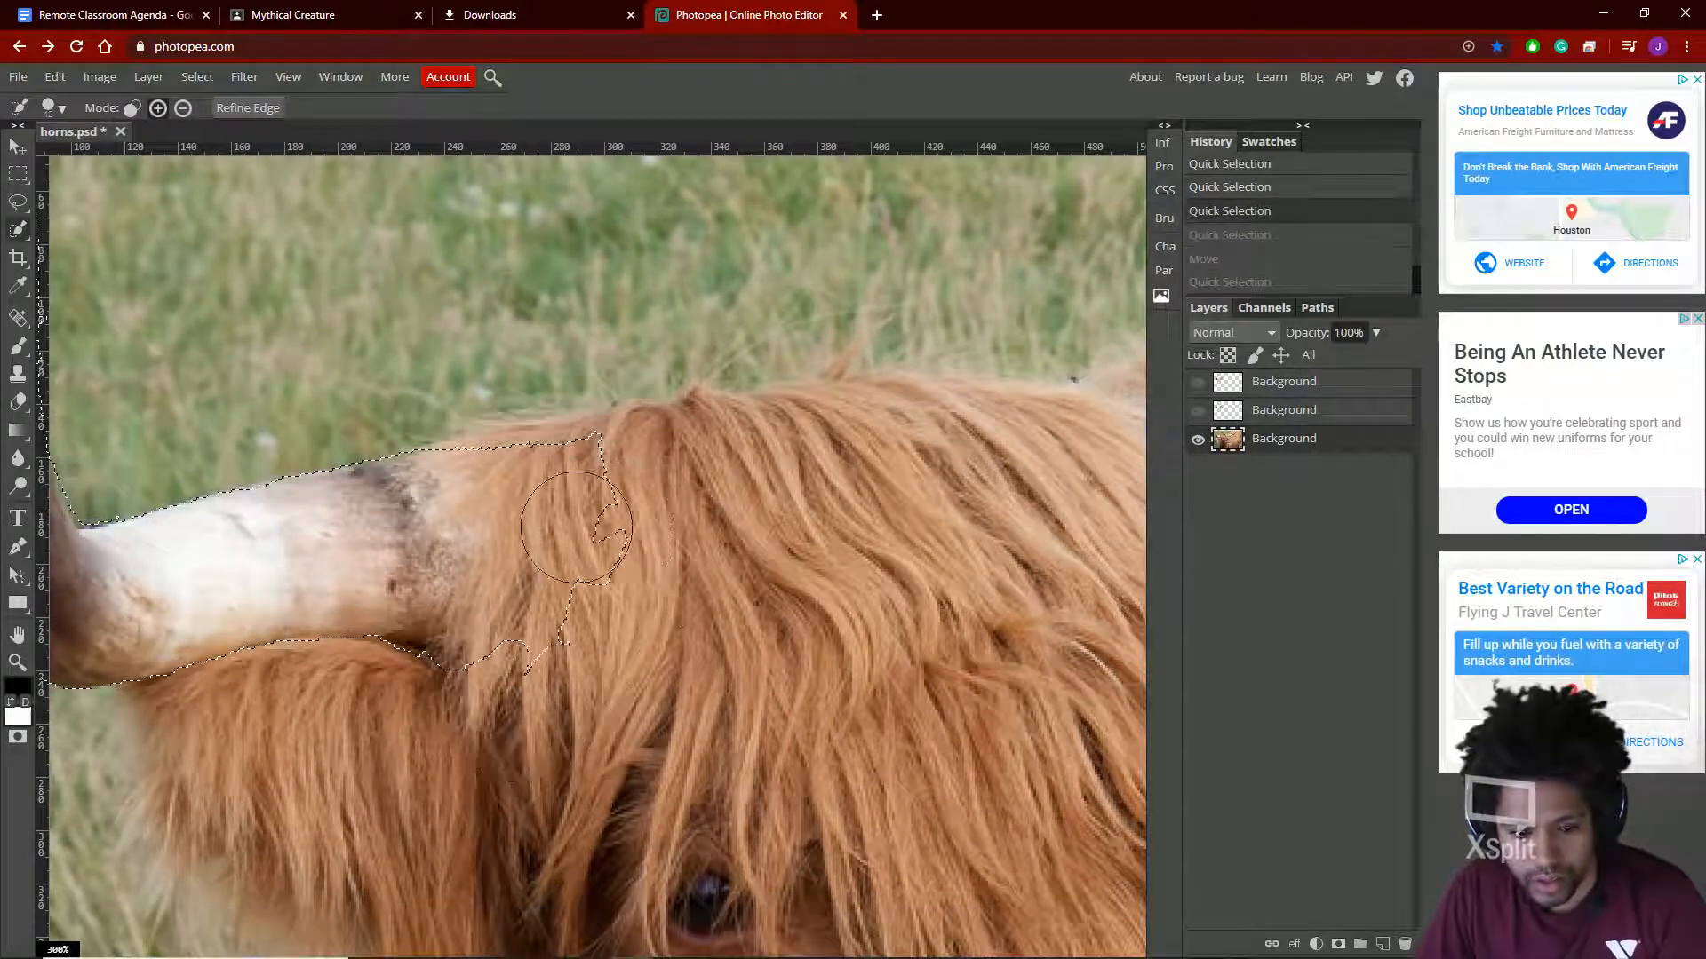
# Trim the jagged hair area at the base of the left horn out of the quick selection
pyautogui.moveTo(618, 527)
pyautogui.mouseDown()
pyautogui.moveTo(635, 499)
pyautogui.moveTo(601, 629)
pyautogui.moveTo(533, 701)
pyautogui.moveTo(603, 664)
pyautogui.mouseUp()
pyautogui.moveTo(816, 520)
pyautogui.mouseDown()
pyautogui.moveTo(831, 446)
pyautogui.moveTo(891, 497)
pyautogui.moveTo(801, 443)
pyautogui.mouseUp()
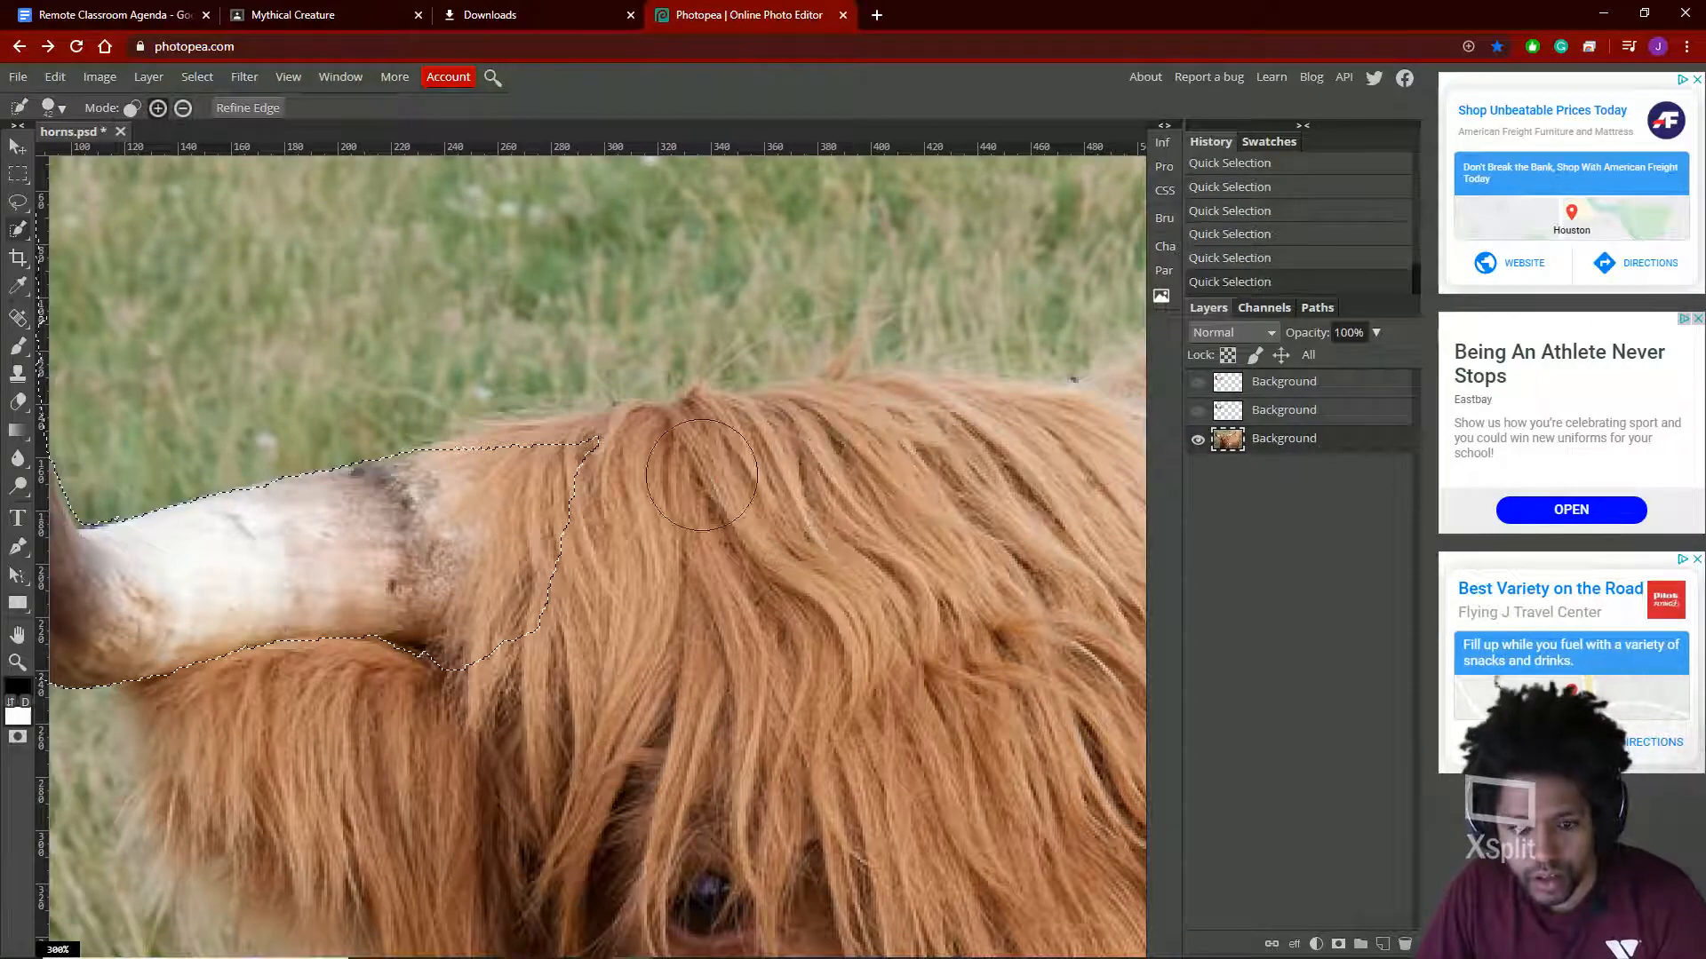
pyautogui.moveTo(449, 560); pyautogui.dragTo(450, 559)
# Set the Quick Selection brush to 23 px with 13% hardness
pyautogui.hscroll(-5, 551, 573)
pyautogui.rightClick(555, 576)
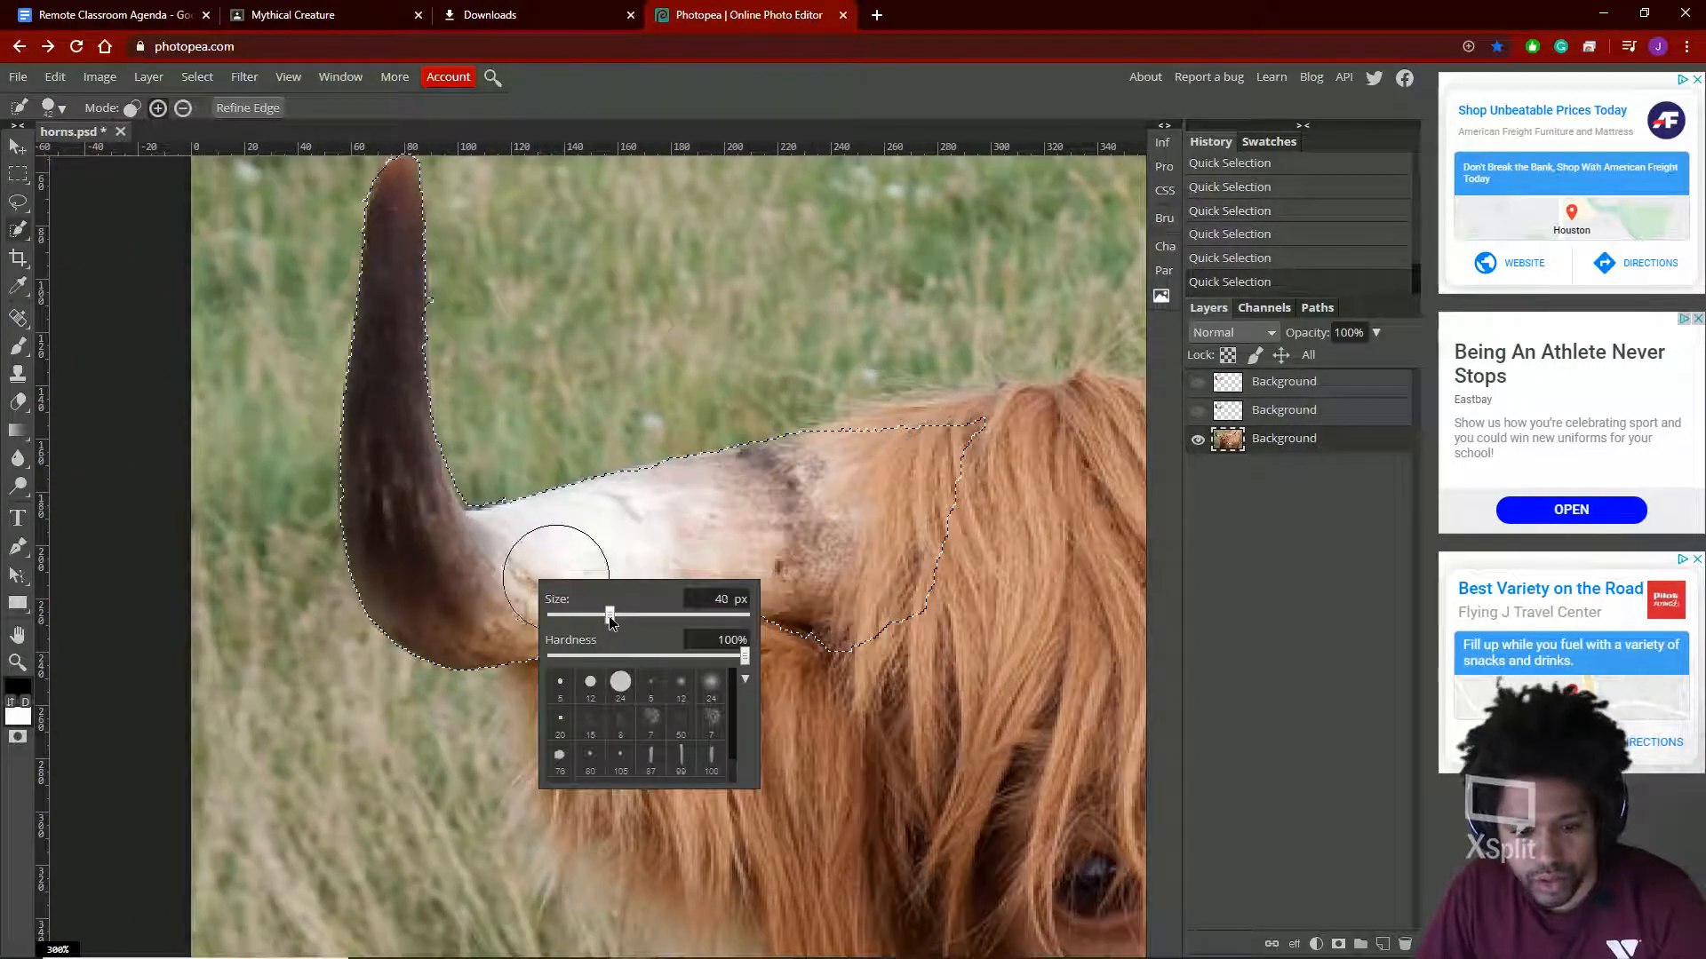
pyautogui.moveTo(610, 618); pyautogui.dragTo(595, 616)
pyautogui.click(684, 549)
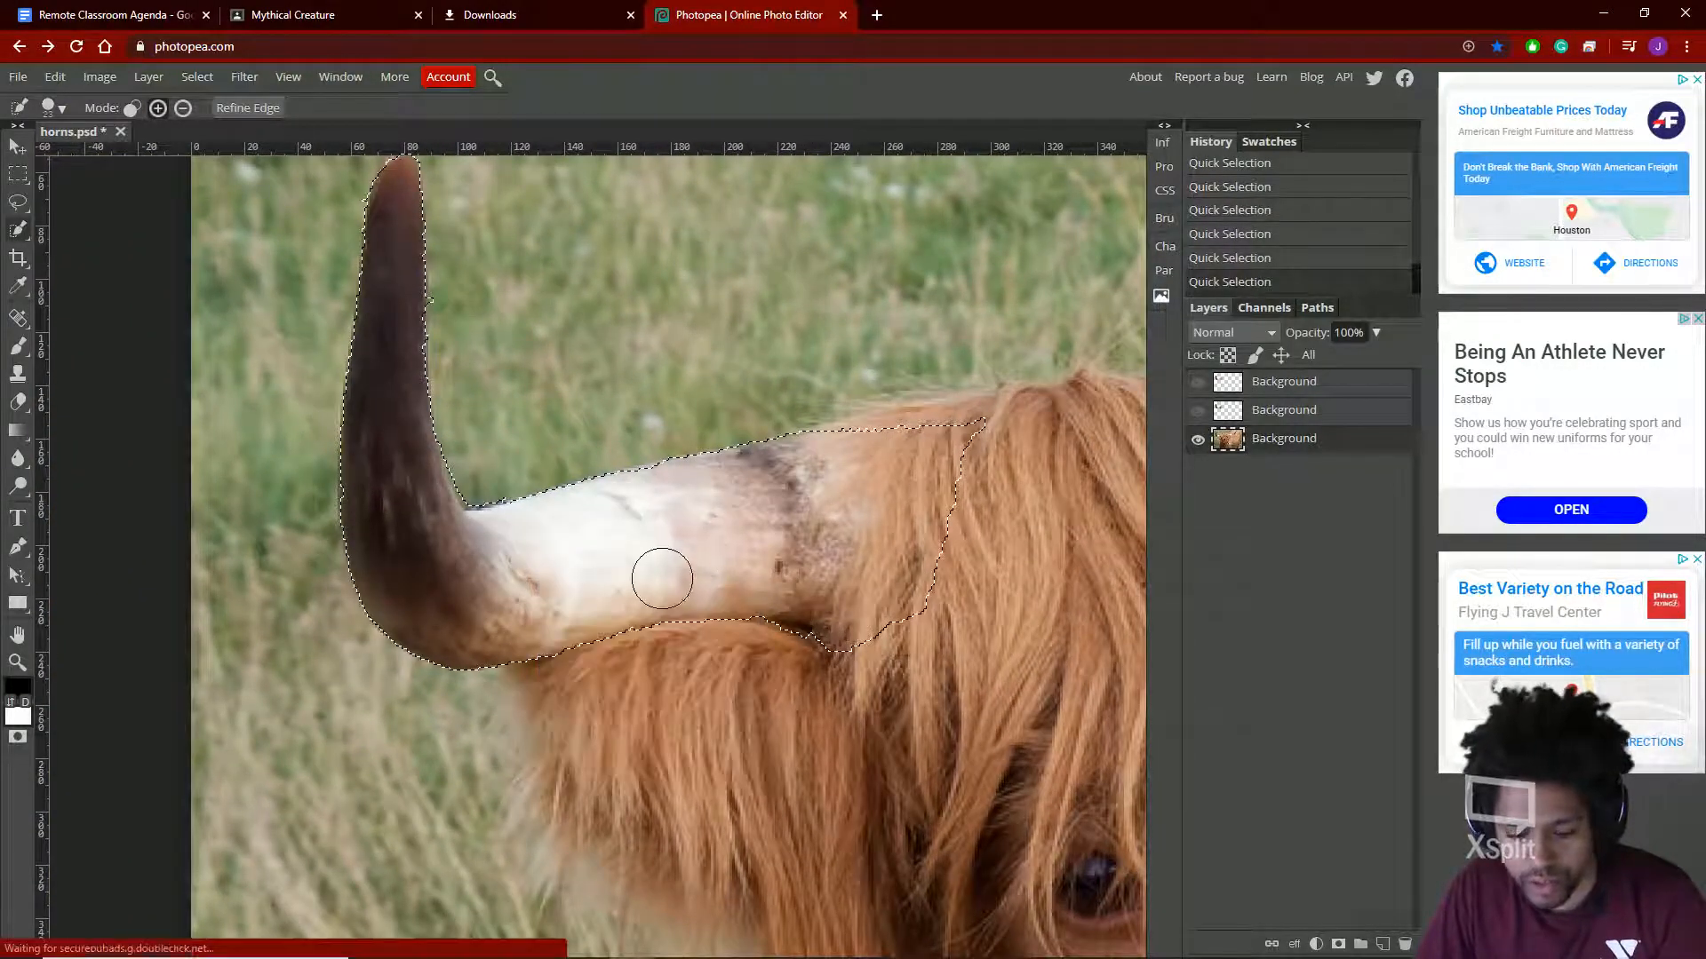
pyautogui.rightClick(662, 579)
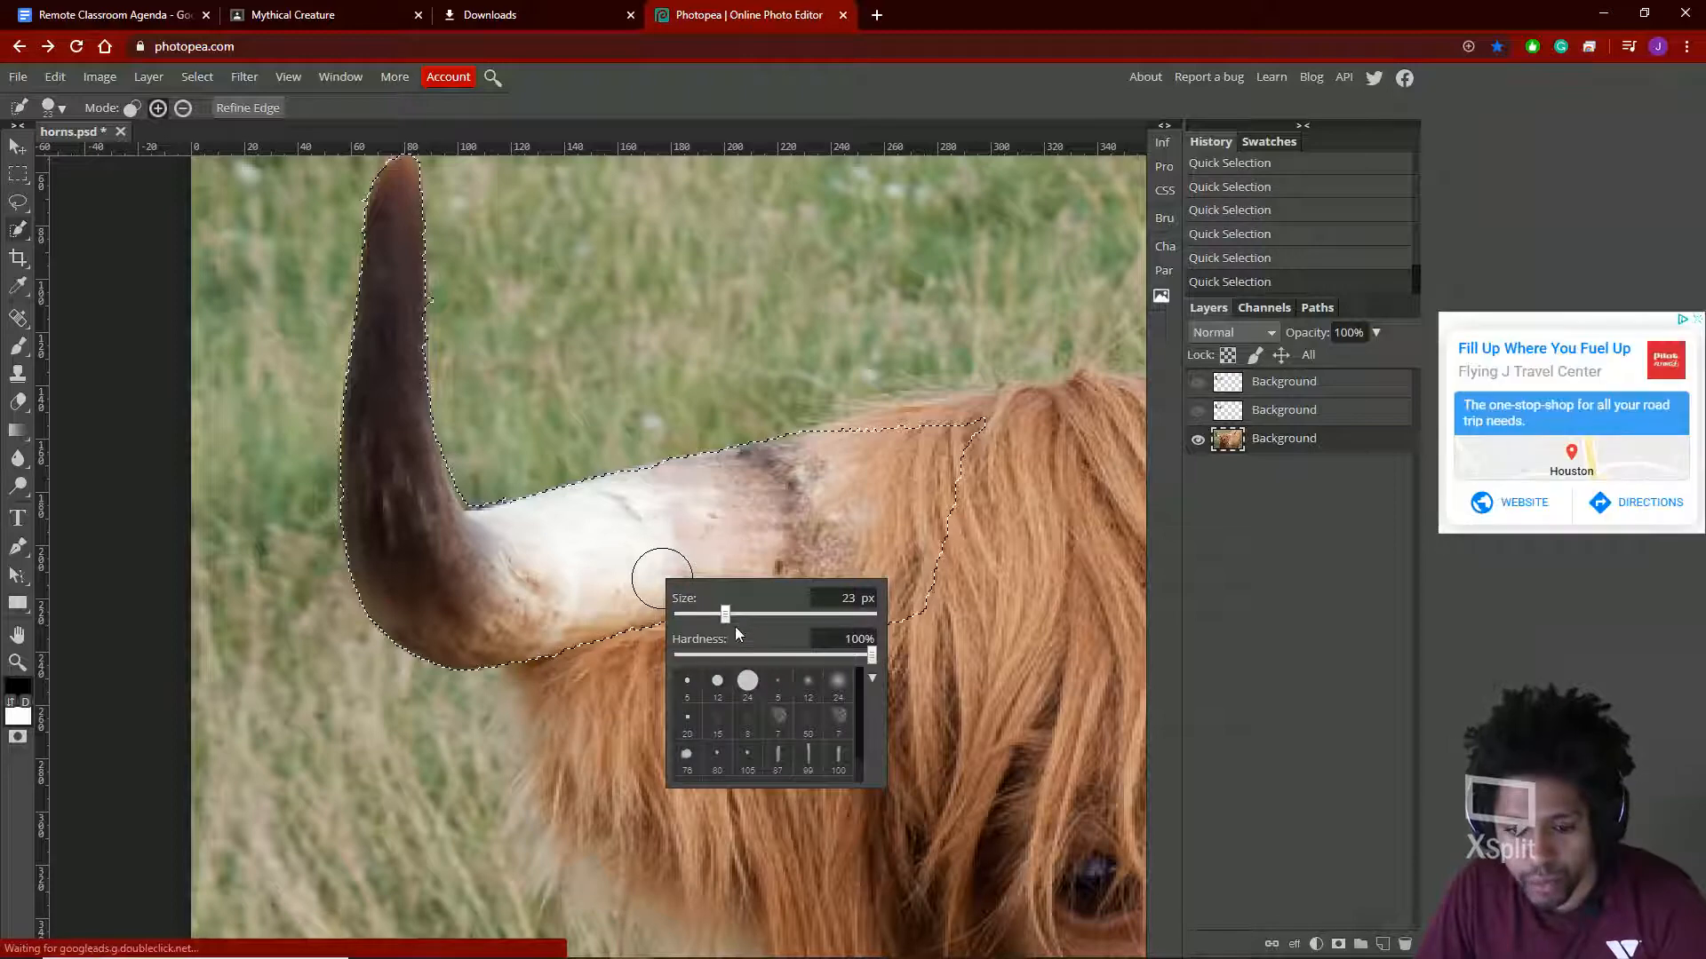
pyautogui.moveTo(866, 665); pyautogui.dragTo(748, 670)
pyautogui.click(653, 555)
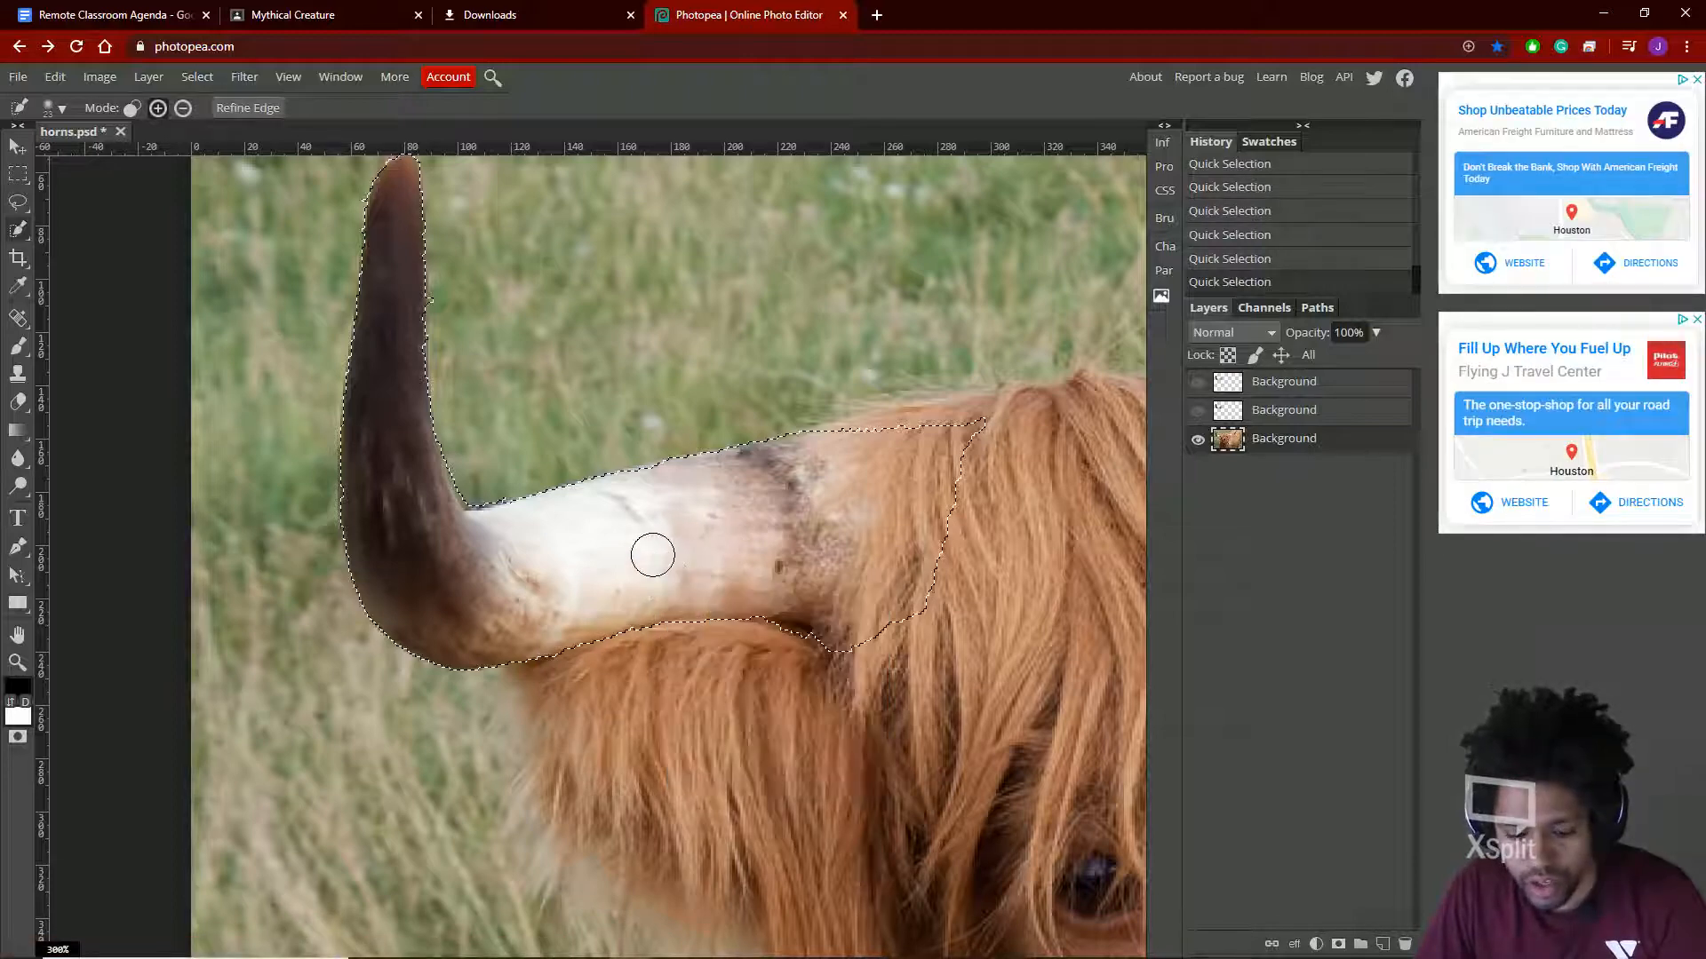
# Clear the selection and quick-select the left horn again from its tip to the hair at its base
pyautogui.hotkey('ctrl', 'd')
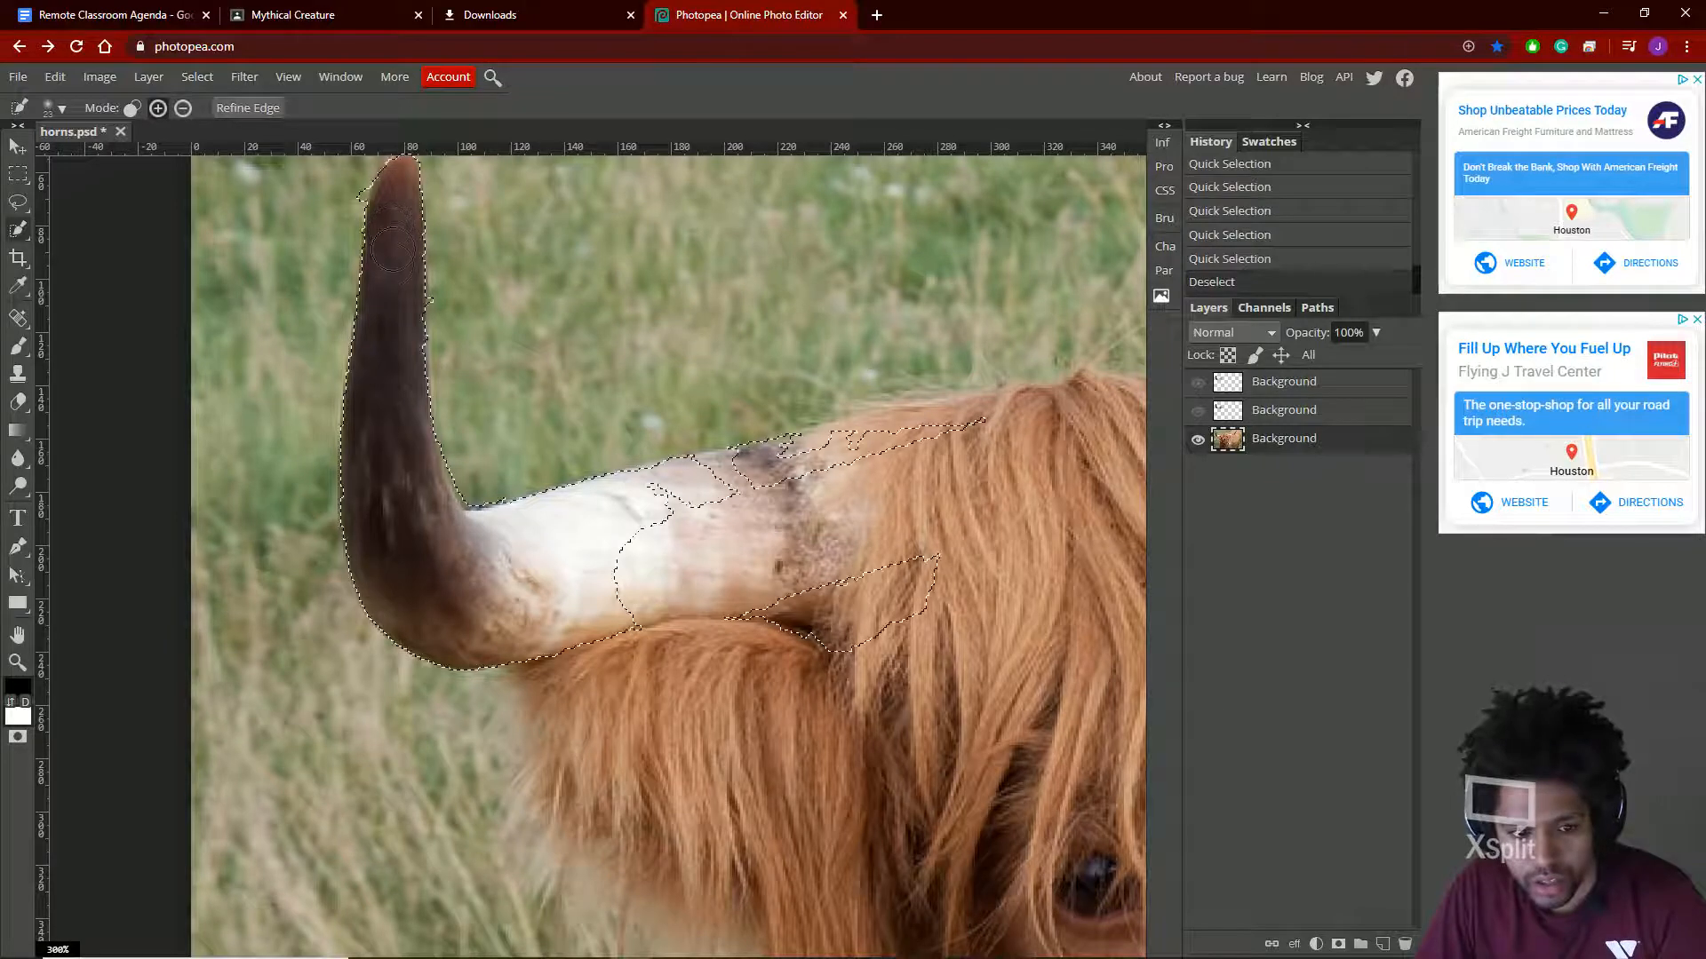
pyautogui.moveTo(380, 251)
pyautogui.mouseDown()
pyautogui.moveTo(443, 445)
pyautogui.moveTo(522, 571)
pyautogui.moveTo(701, 515)
pyautogui.moveTo(716, 557)
pyautogui.moveTo(619, 596)
pyautogui.moveTo(793, 583)
pyautogui.moveTo(865, 520)
pyautogui.moveTo(795, 473)
pyautogui.moveTo(804, 521)
pyautogui.mouseUp()
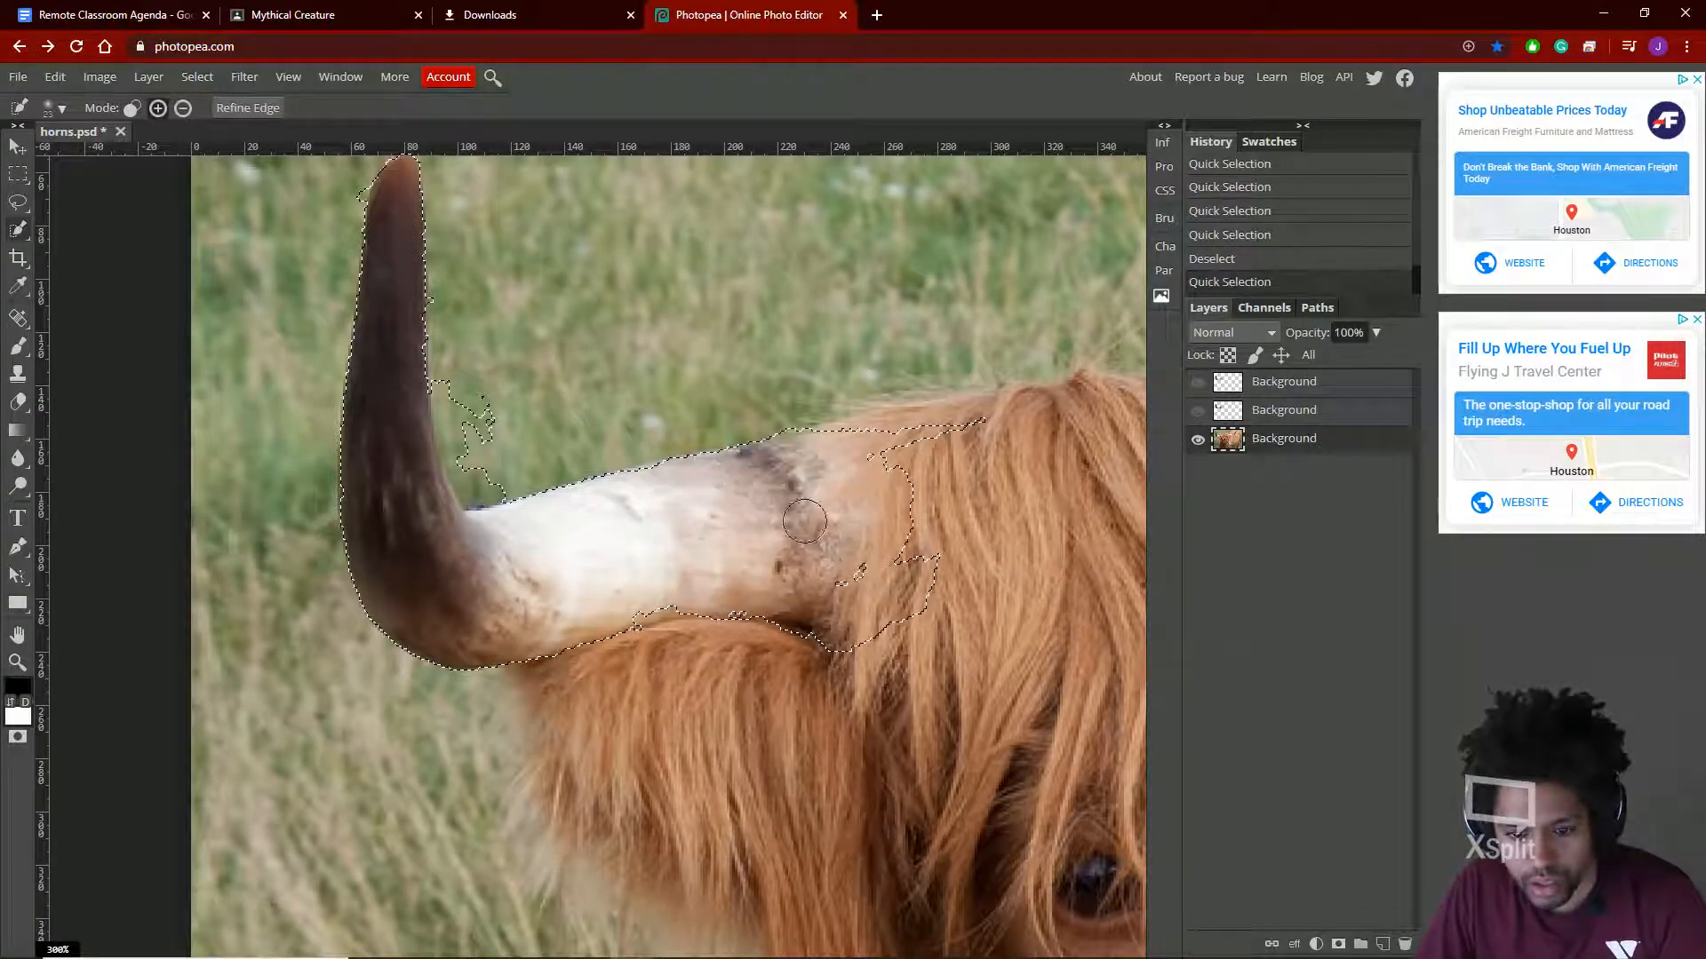
pyautogui.moveTo(641, 606)
pyautogui.mouseDown()
pyautogui.moveTo(831, 596)
pyautogui.moveTo(878, 536)
pyautogui.moveTo(893, 449)
pyautogui.moveTo(918, 438)
pyautogui.moveTo(802, 448)
pyautogui.moveTo(941, 434)
pyautogui.moveTo(964, 463)
pyautogui.moveTo(906, 602)
pyautogui.mouseUp()
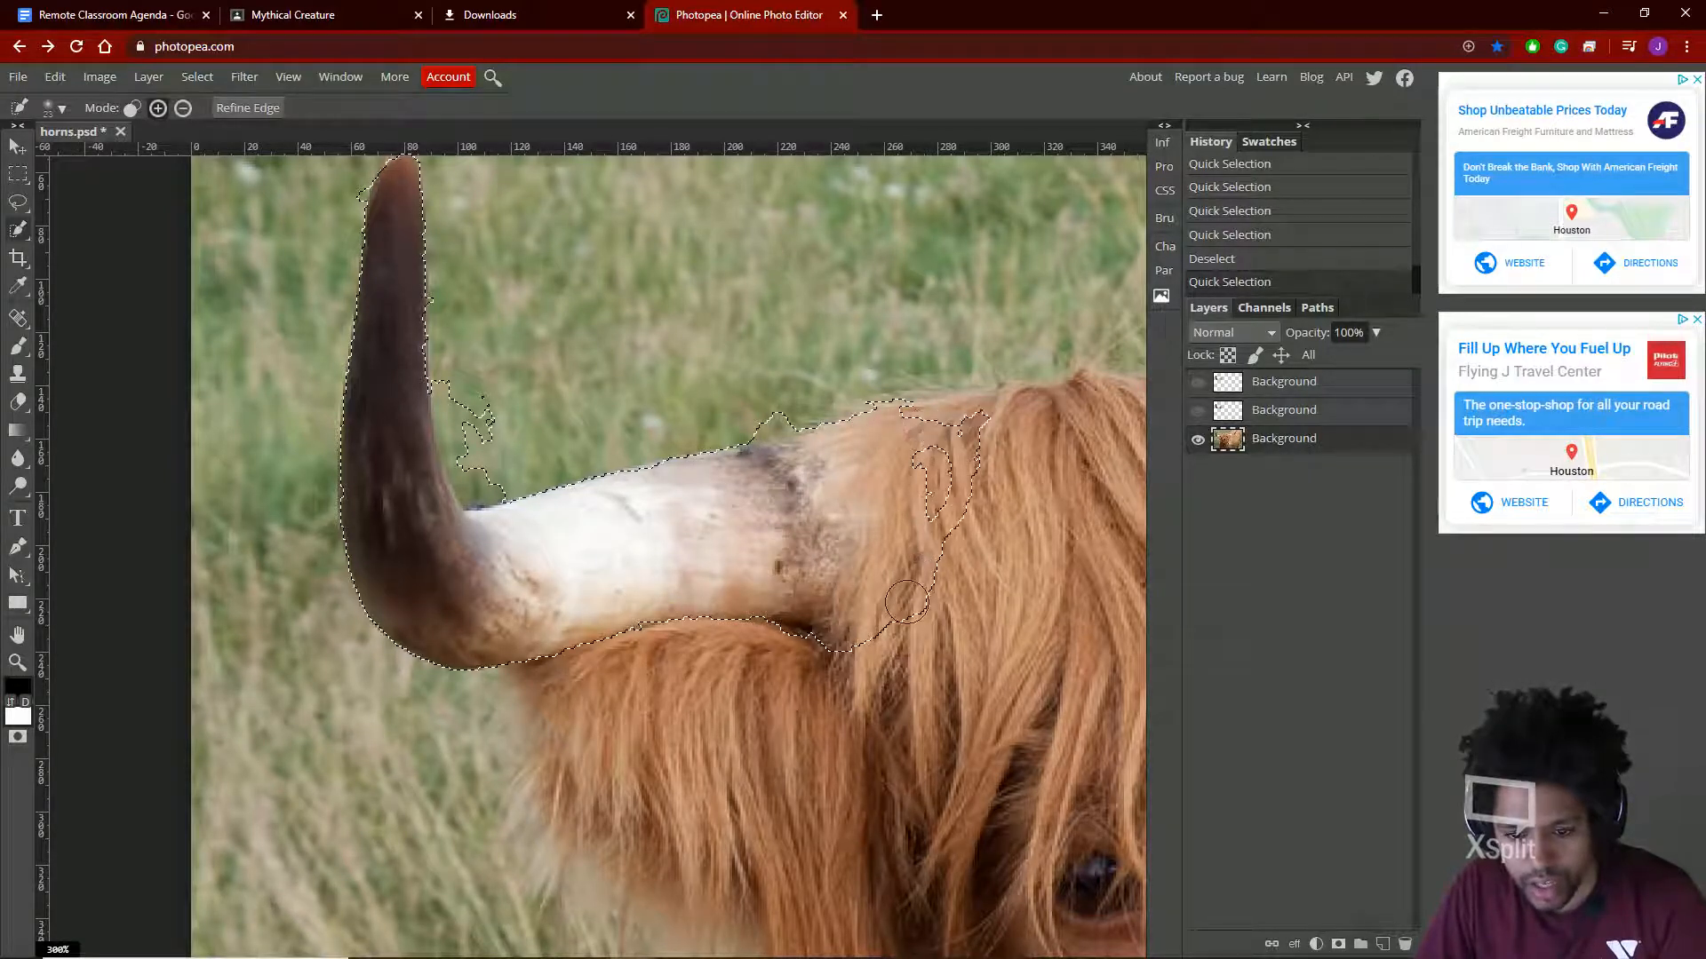
pyautogui.moveTo(943, 541)
pyautogui.mouseDown()
pyautogui.moveTo(944, 474)
pyautogui.moveTo(916, 476)
pyautogui.moveTo(936, 506)
pyautogui.moveTo(956, 426)
pyautogui.moveTo(897, 447)
pyautogui.mouseUp()
# Subtract the stray grass above the base of the left horn from the quick selection
pyautogui.moveTo(815, 405)
pyautogui.mouseDown()
pyautogui.moveTo(710, 422)
pyautogui.moveTo(779, 414)
pyautogui.moveTo(765, 465)
pyautogui.moveTo(735, 475)
pyautogui.moveTo(771, 443)
pyautogui.moveTo(777, 464)
pyautogui.moveTo(710, 446)
pyautogui.mouseUp()
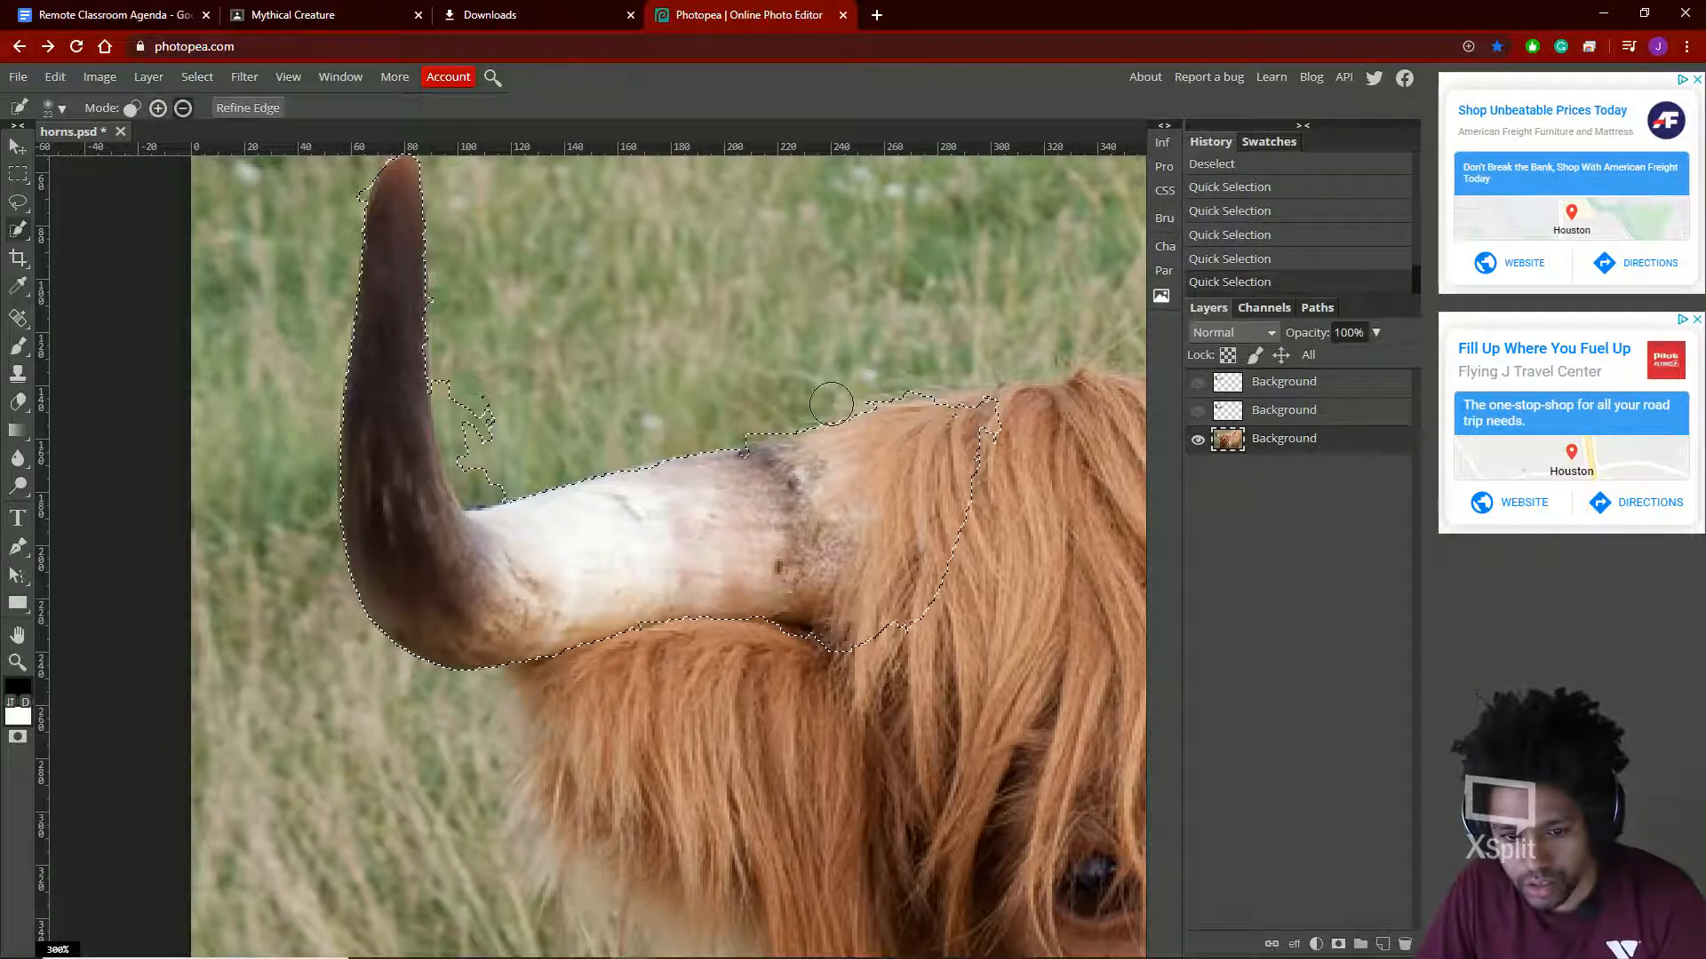
pyautogui.moveTo(830, 405); pyautogui.dragTo(761, 469)
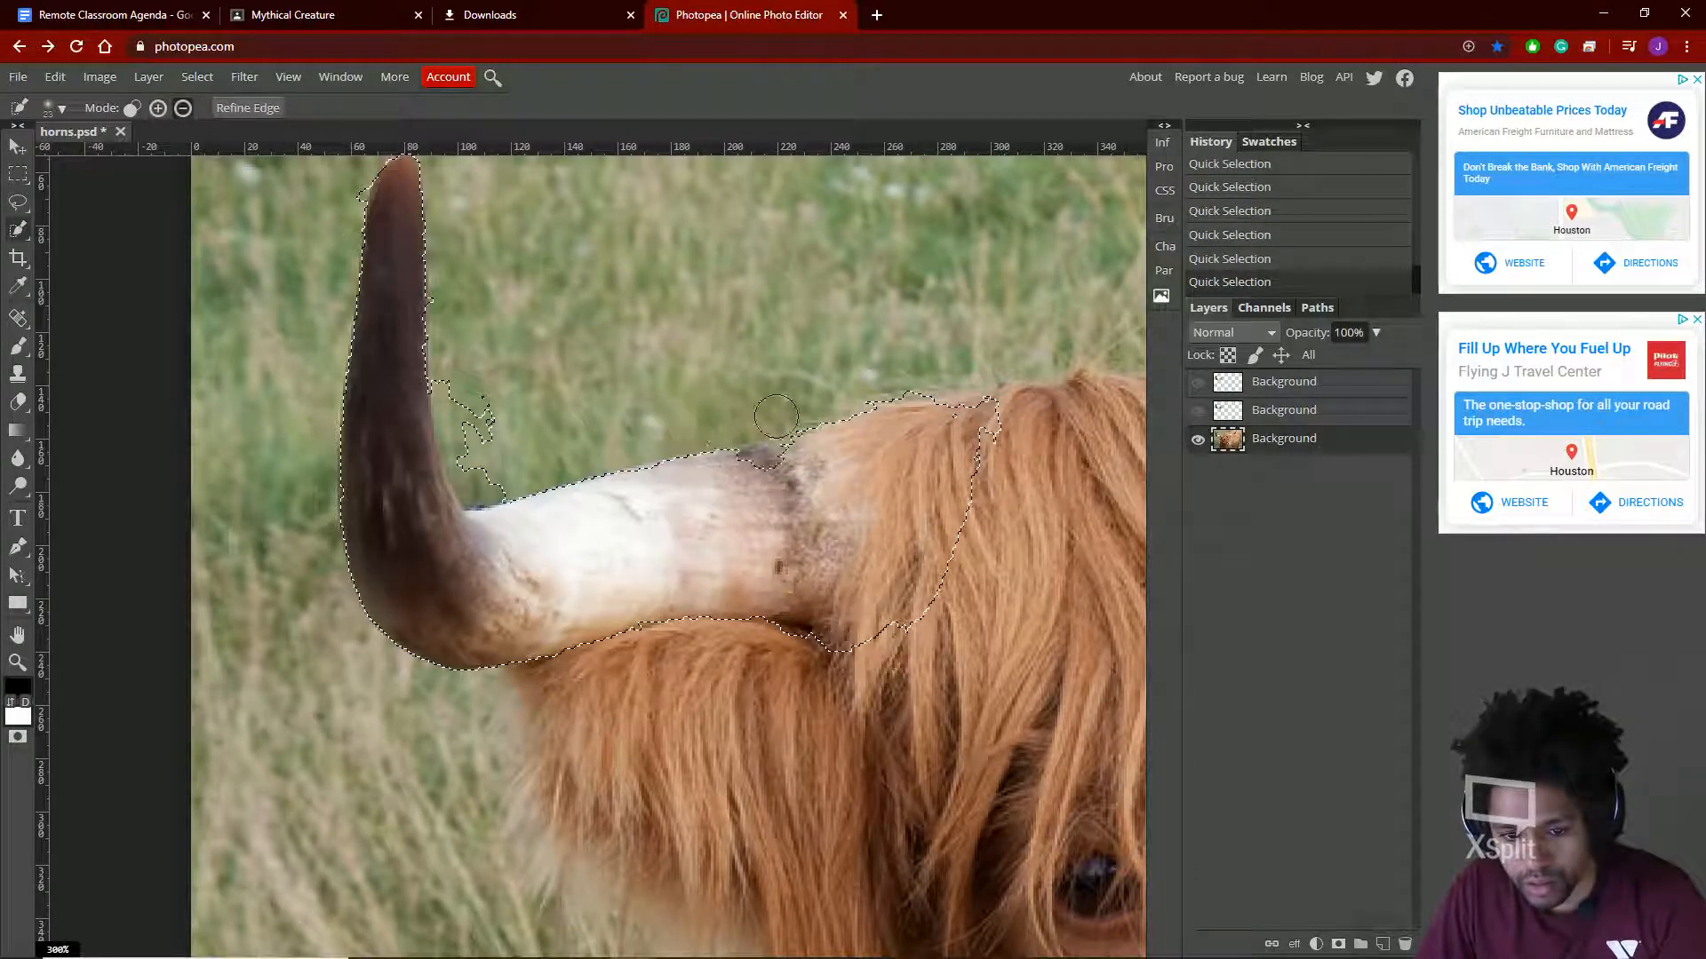
pyautogui.moveTo(768, 470)
pyautogui.mouseDown()
pyautogui.moveTo(713, 467)
pyautogui.moveTo(686, 417)
pyautogui.moveTo(674, 431)
pyautogui.moveTo(752, 393)
pyautogui.mouseUp()
# Set the brush hardness to 100% and refine the selection along the upper edge of the horn's dark band
pyautogui.rightClick(753, 392)
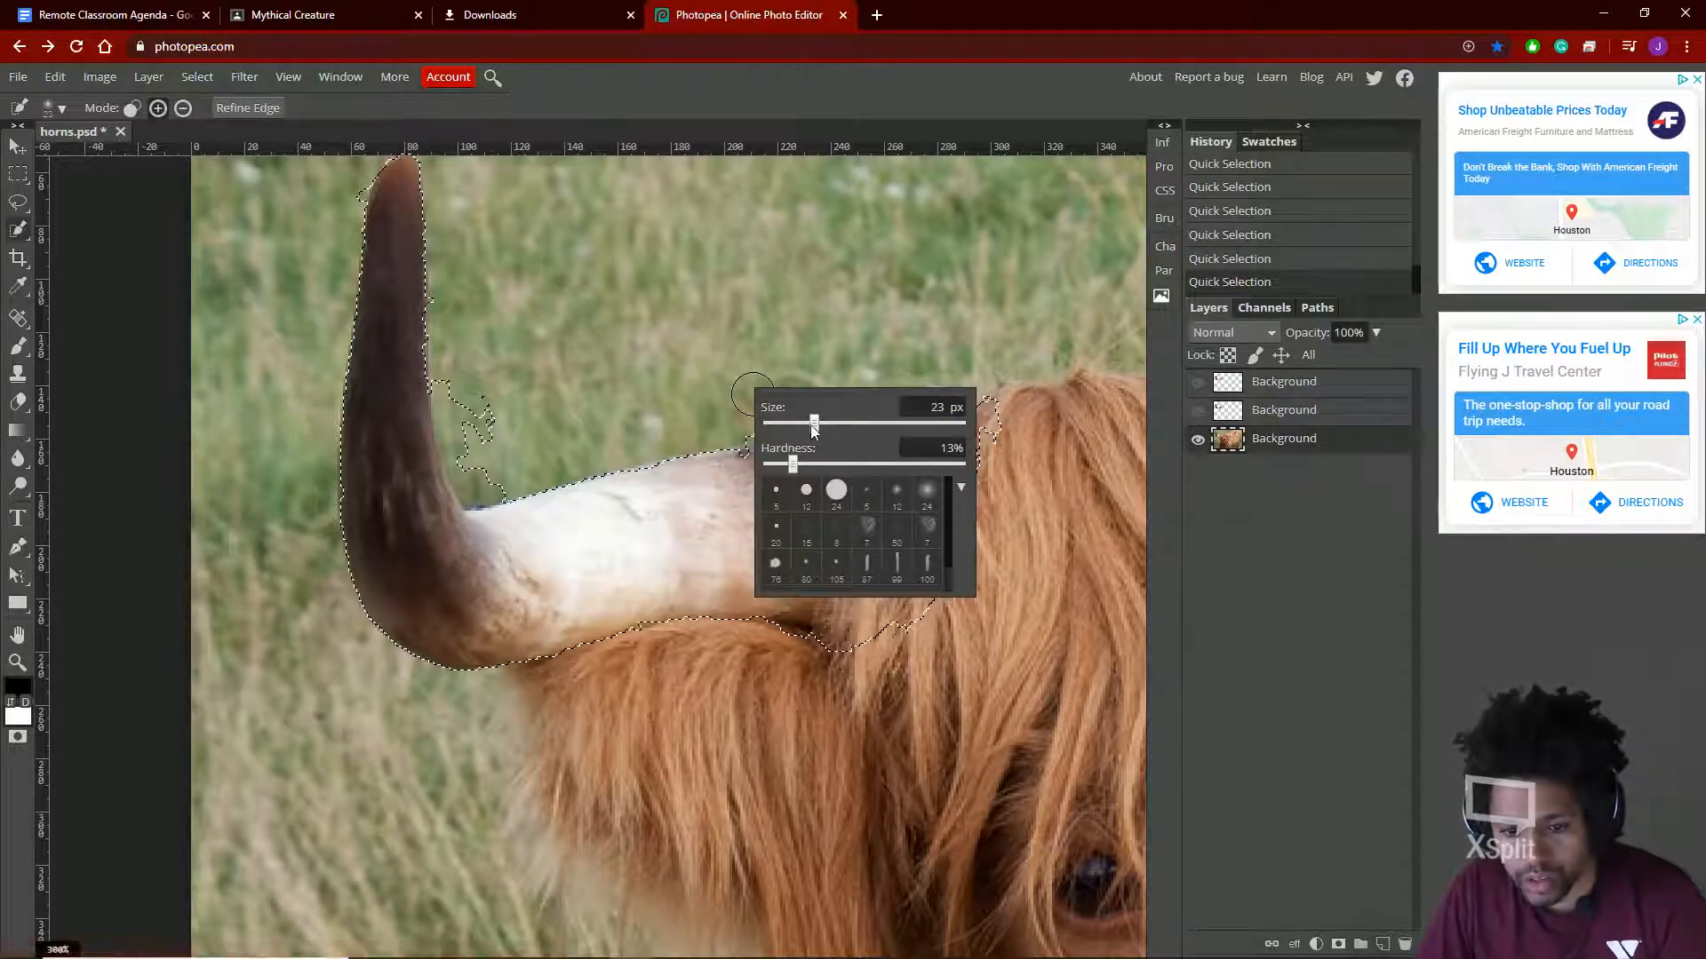
pyautogui.moveTo(792, 463); pyautogui.dragTo(1002, 457)
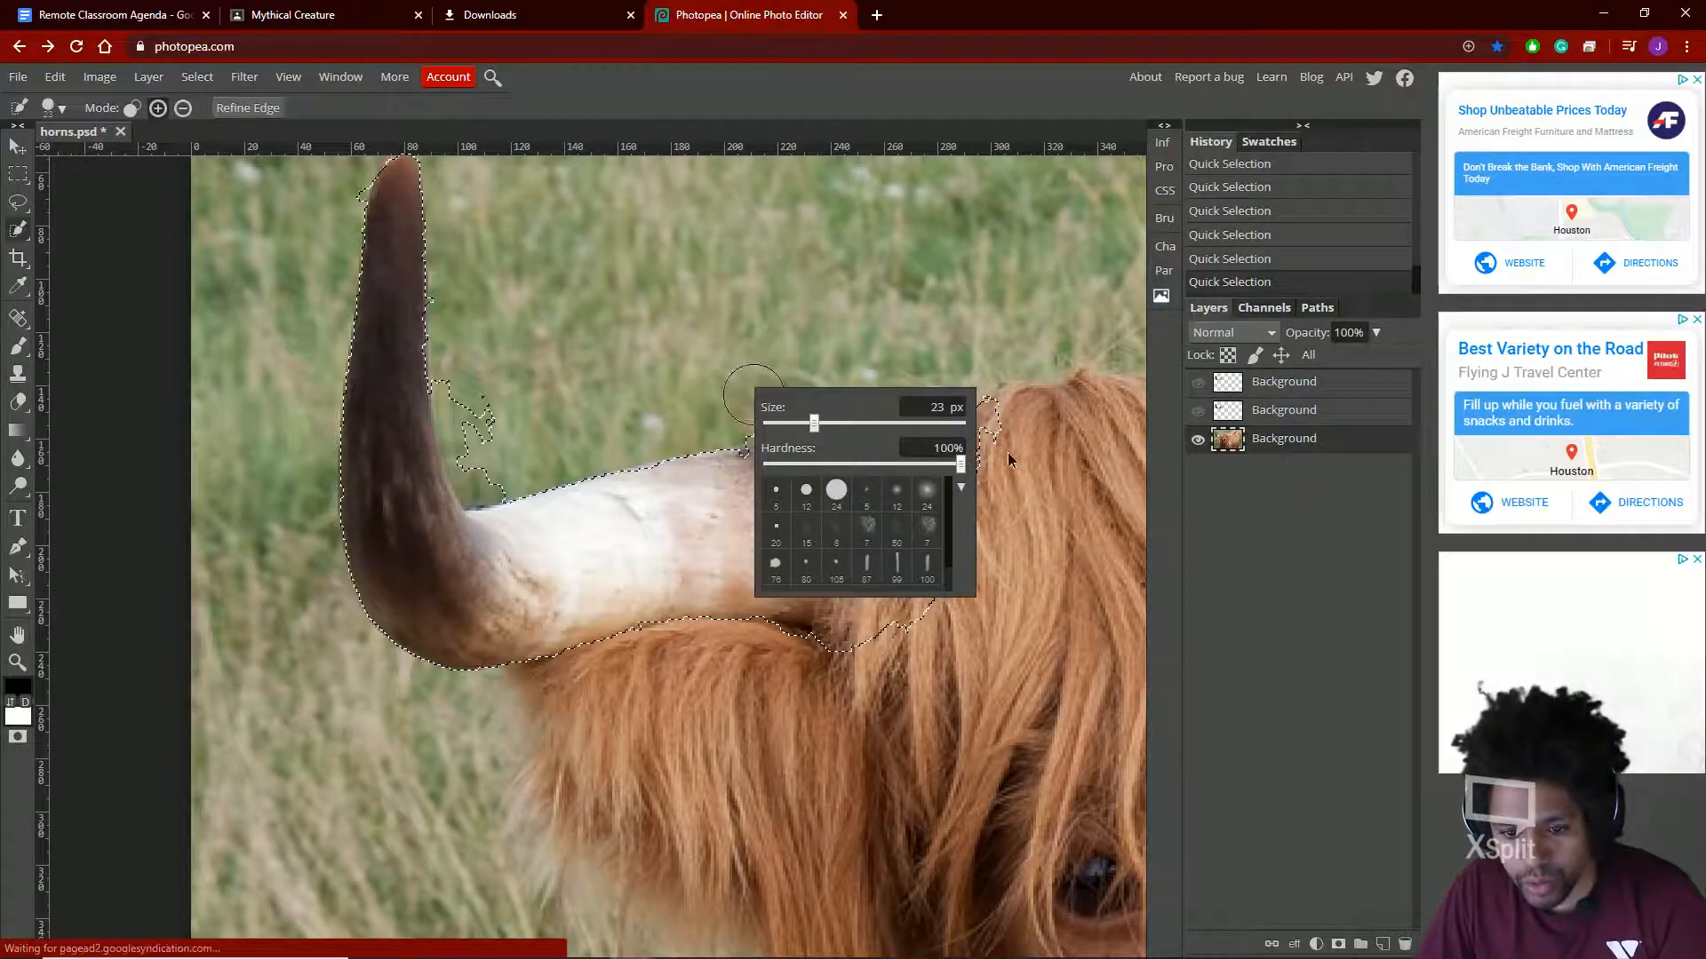
pyautogui.click(723, 506)
pyautogui.keyDown('alt'); pyautogui.moveTo(721, 507); pyautogui.dragTo(757, 488); pyautogui.keyUp('alt')
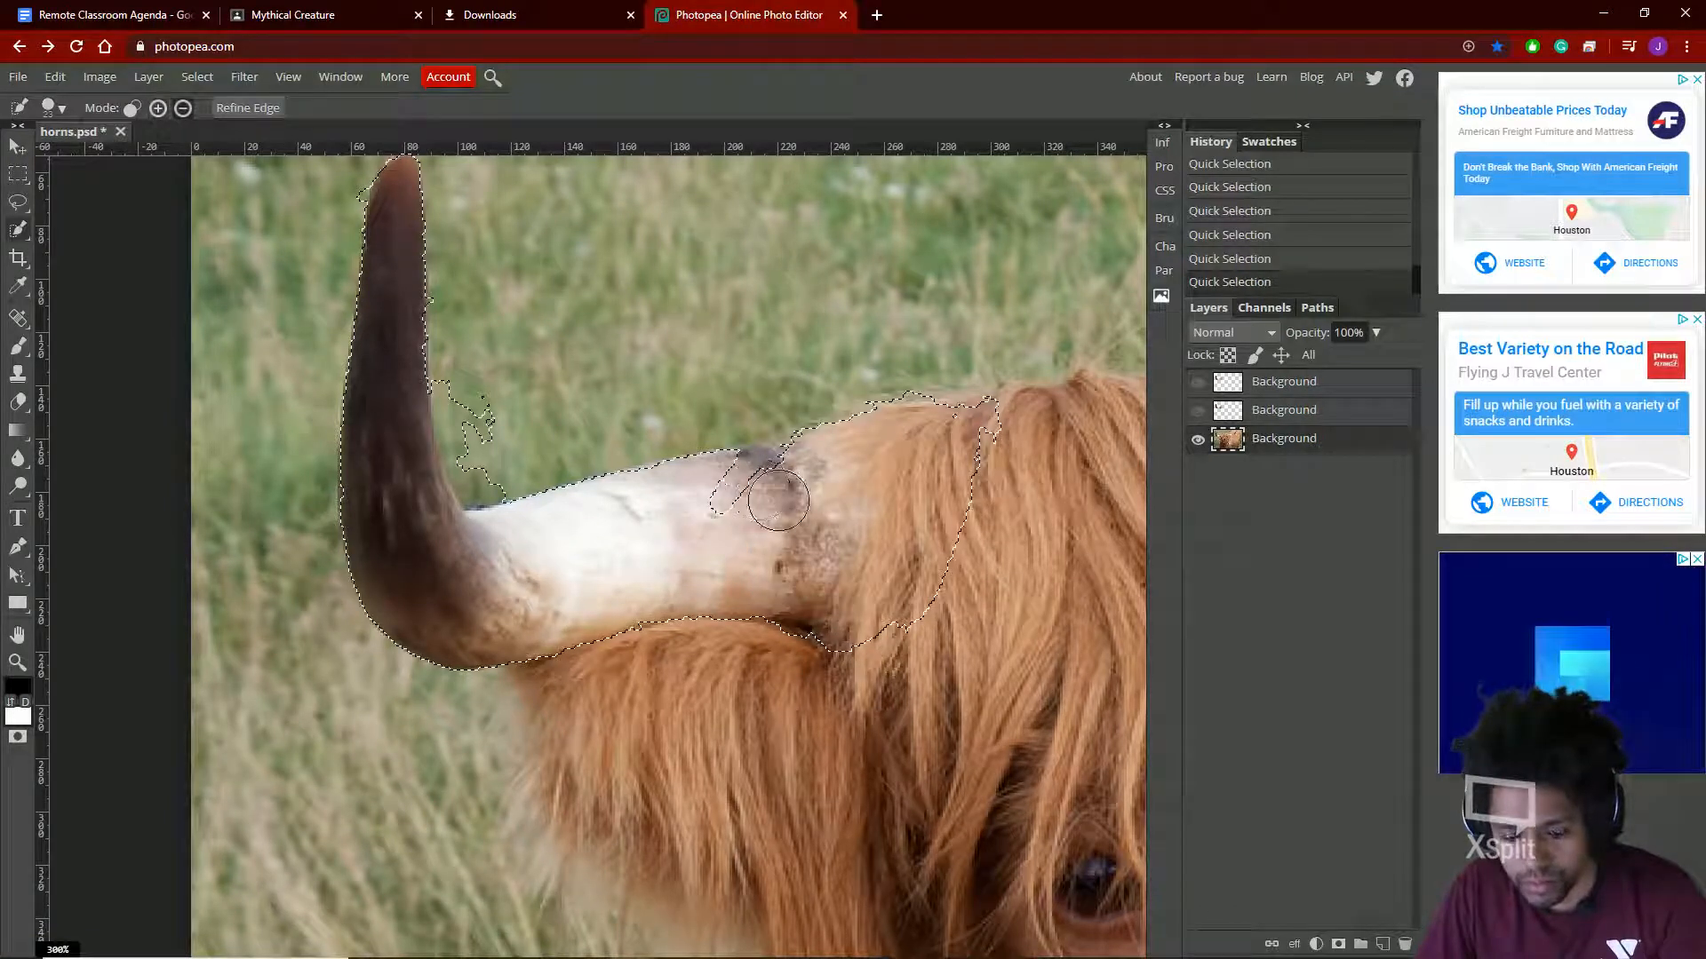
pyautogui.moveTo(666, 521)
pyautogui.mouseDown()
pyautogui.moveTo(822, 466)
pyautogui.moveTo(718, 485)
pyautogui.mouseUp()
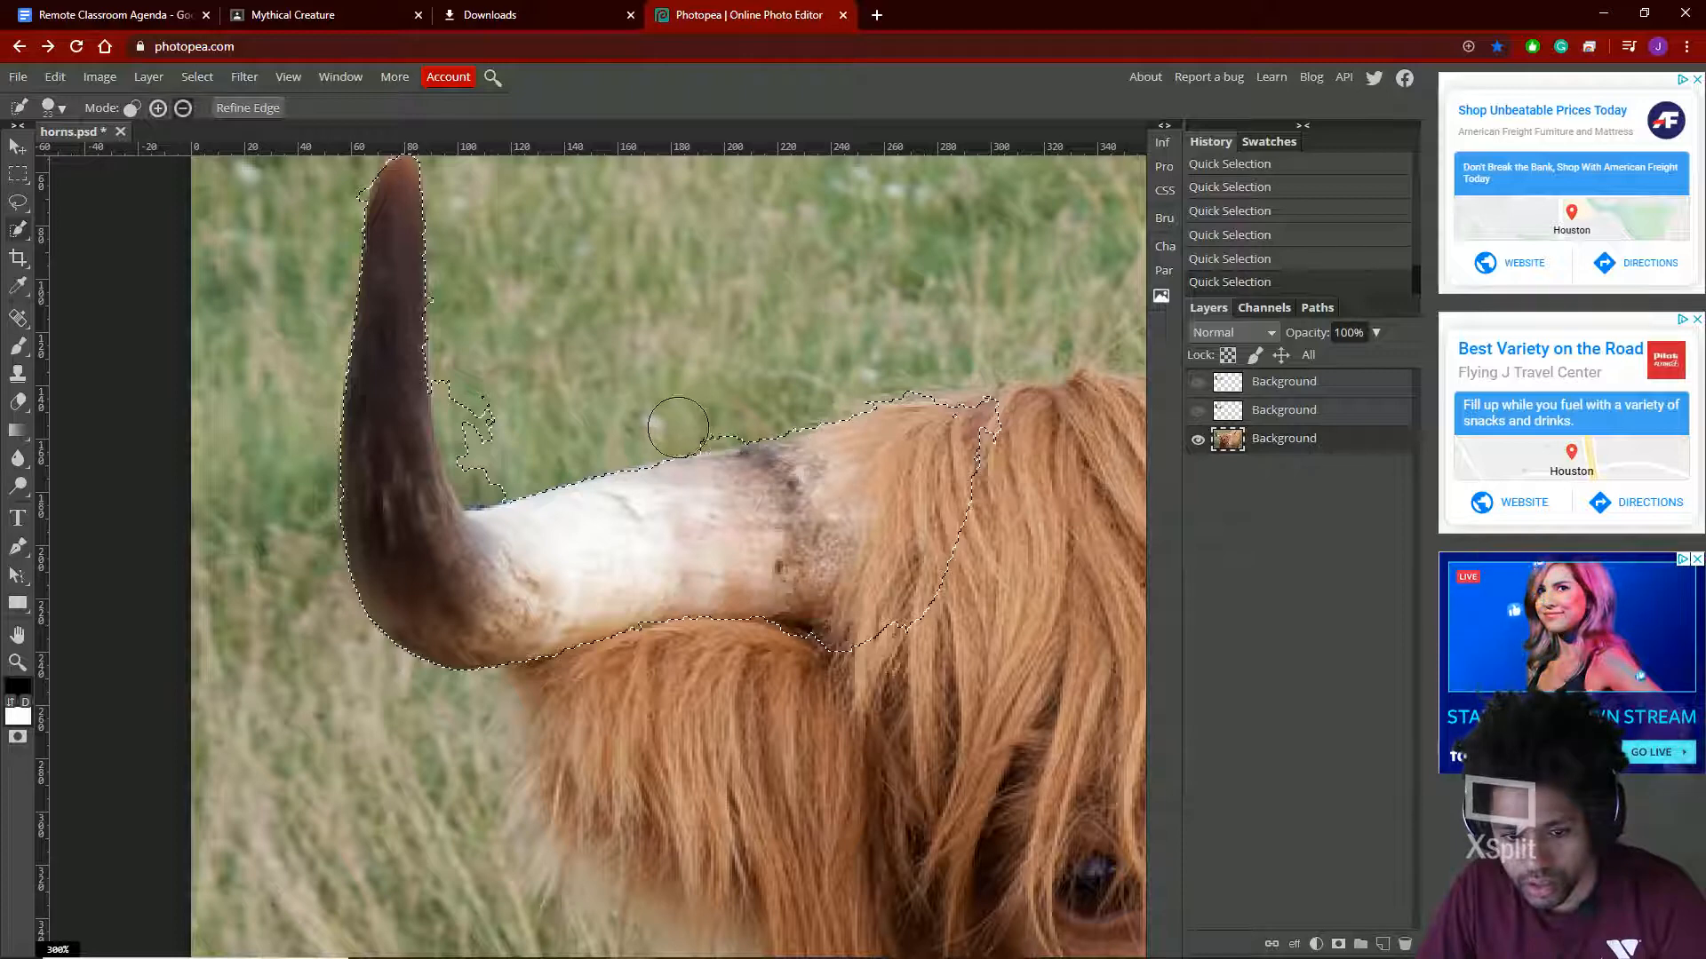
pyautogui.moveTo(678, 428)
pyautogui.mouseDown()
pyautogui.moveTo(809, 401)
pyautogui.moveTo(791, 465)
pyautogui.mouseUp()
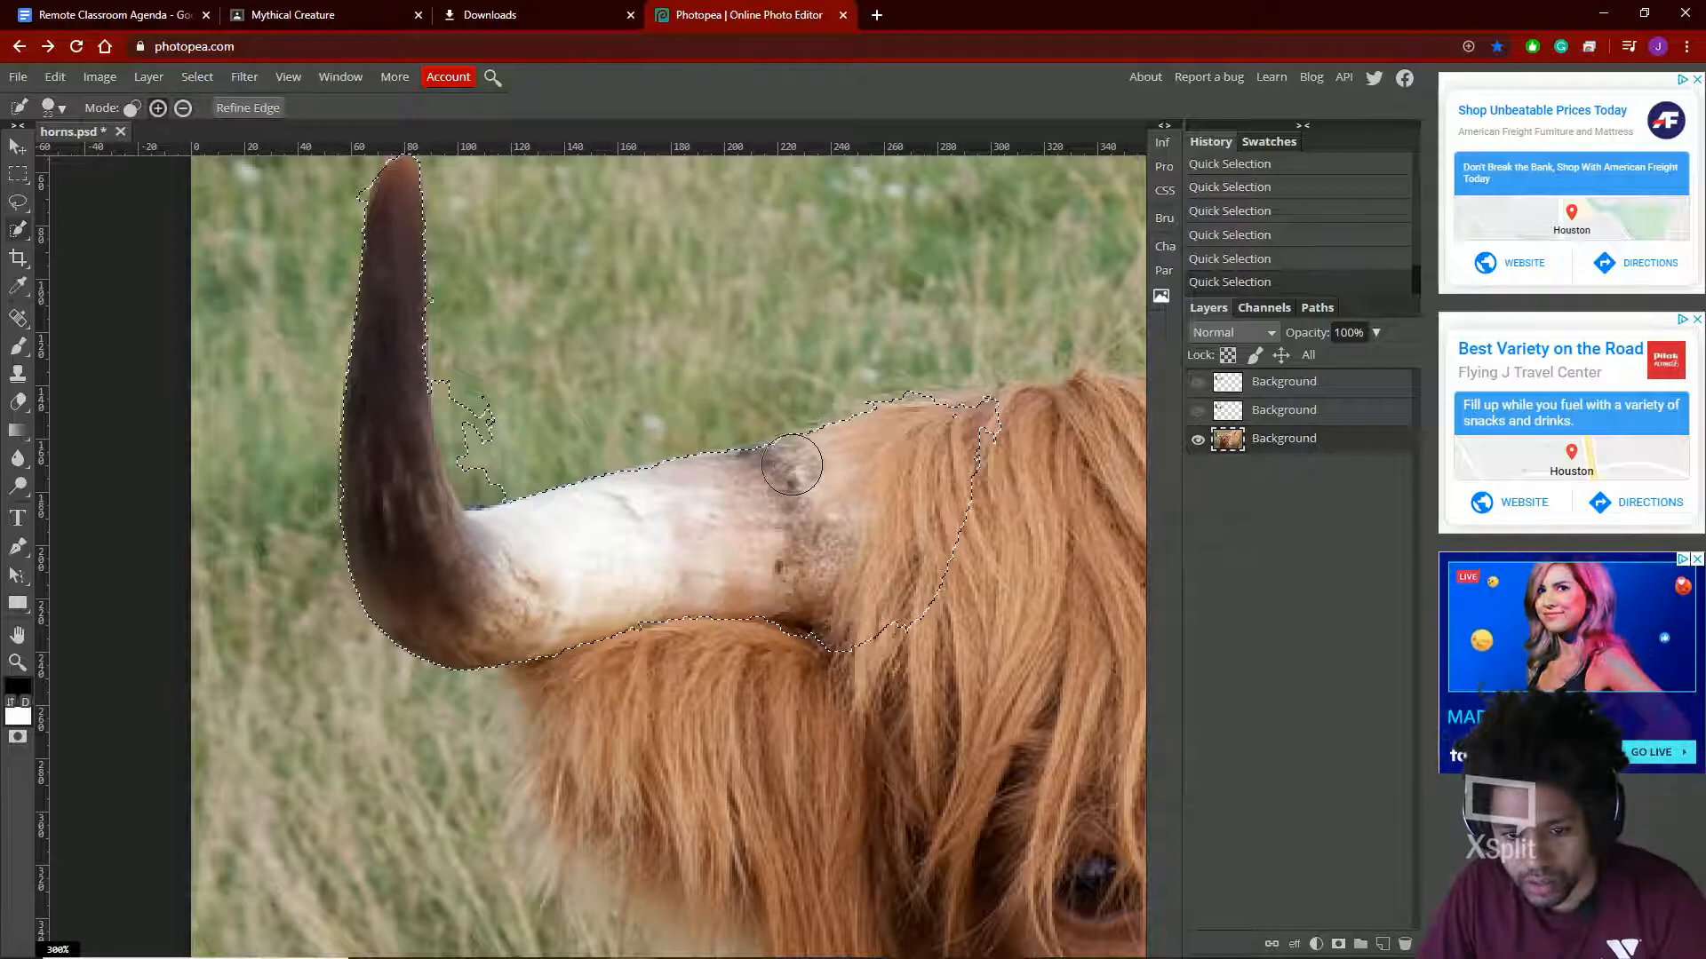
# Subtract the stray grass inside the left horn's curve from the selection and set the Quick Selection brush hardness to 0%
pyautogui.moveTo(476, 399); pyautogui.dragTo(473, 448)
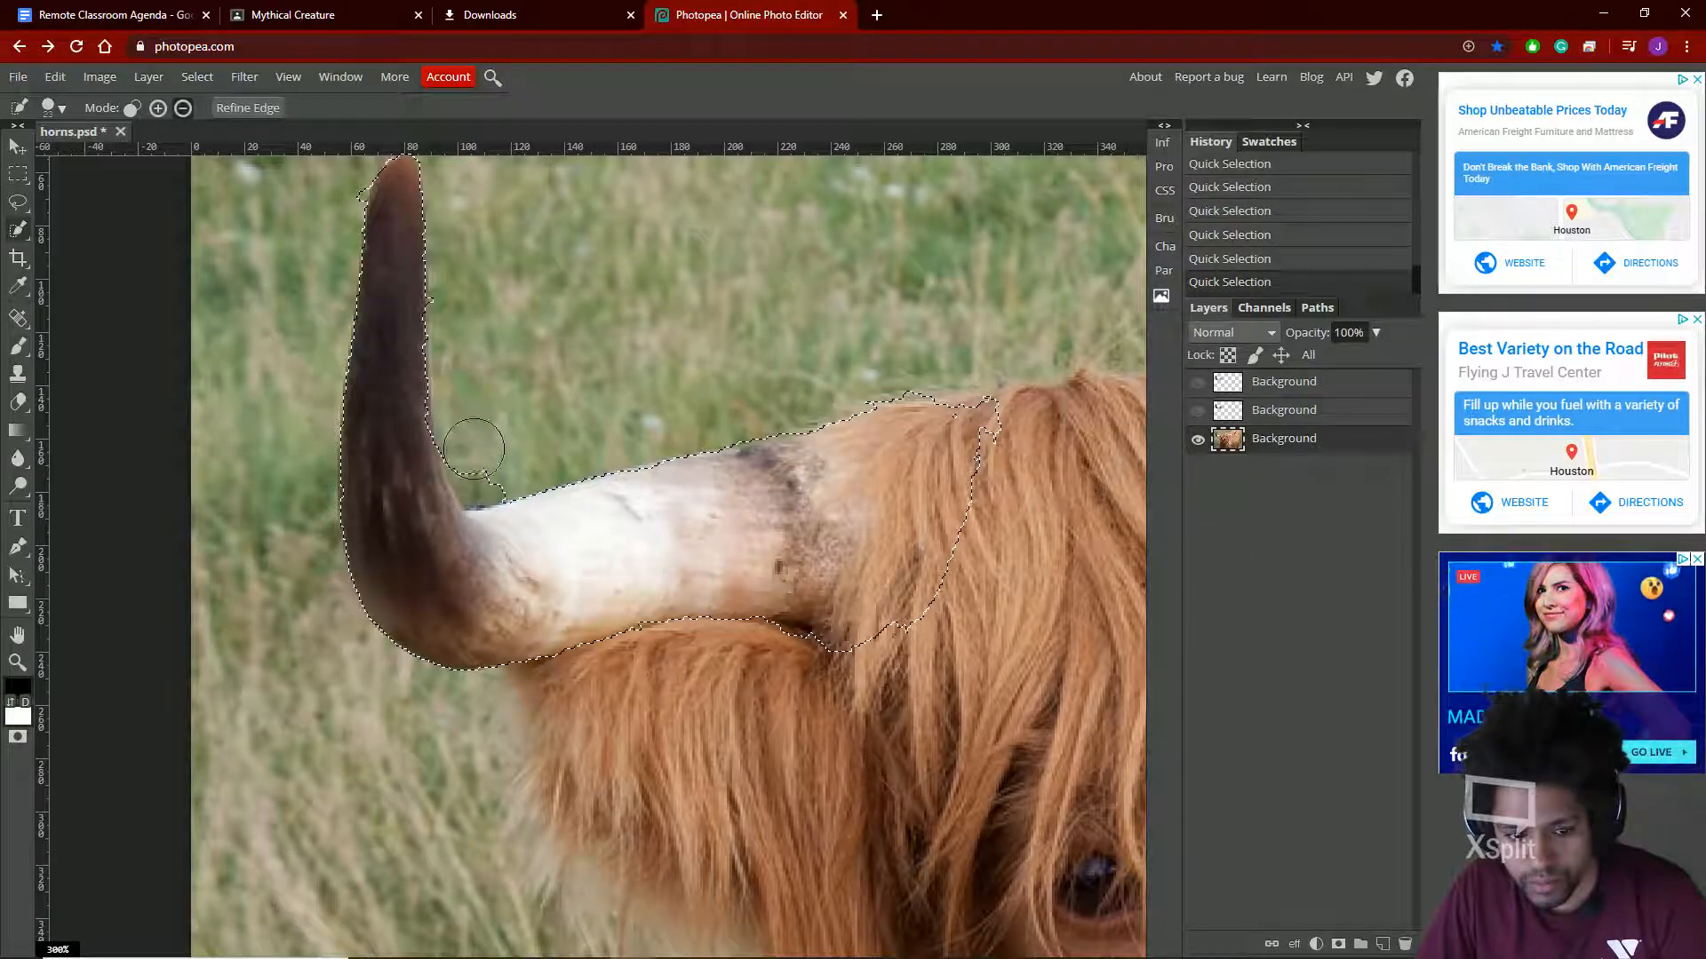
pyautogui.rightClick(418, 481)
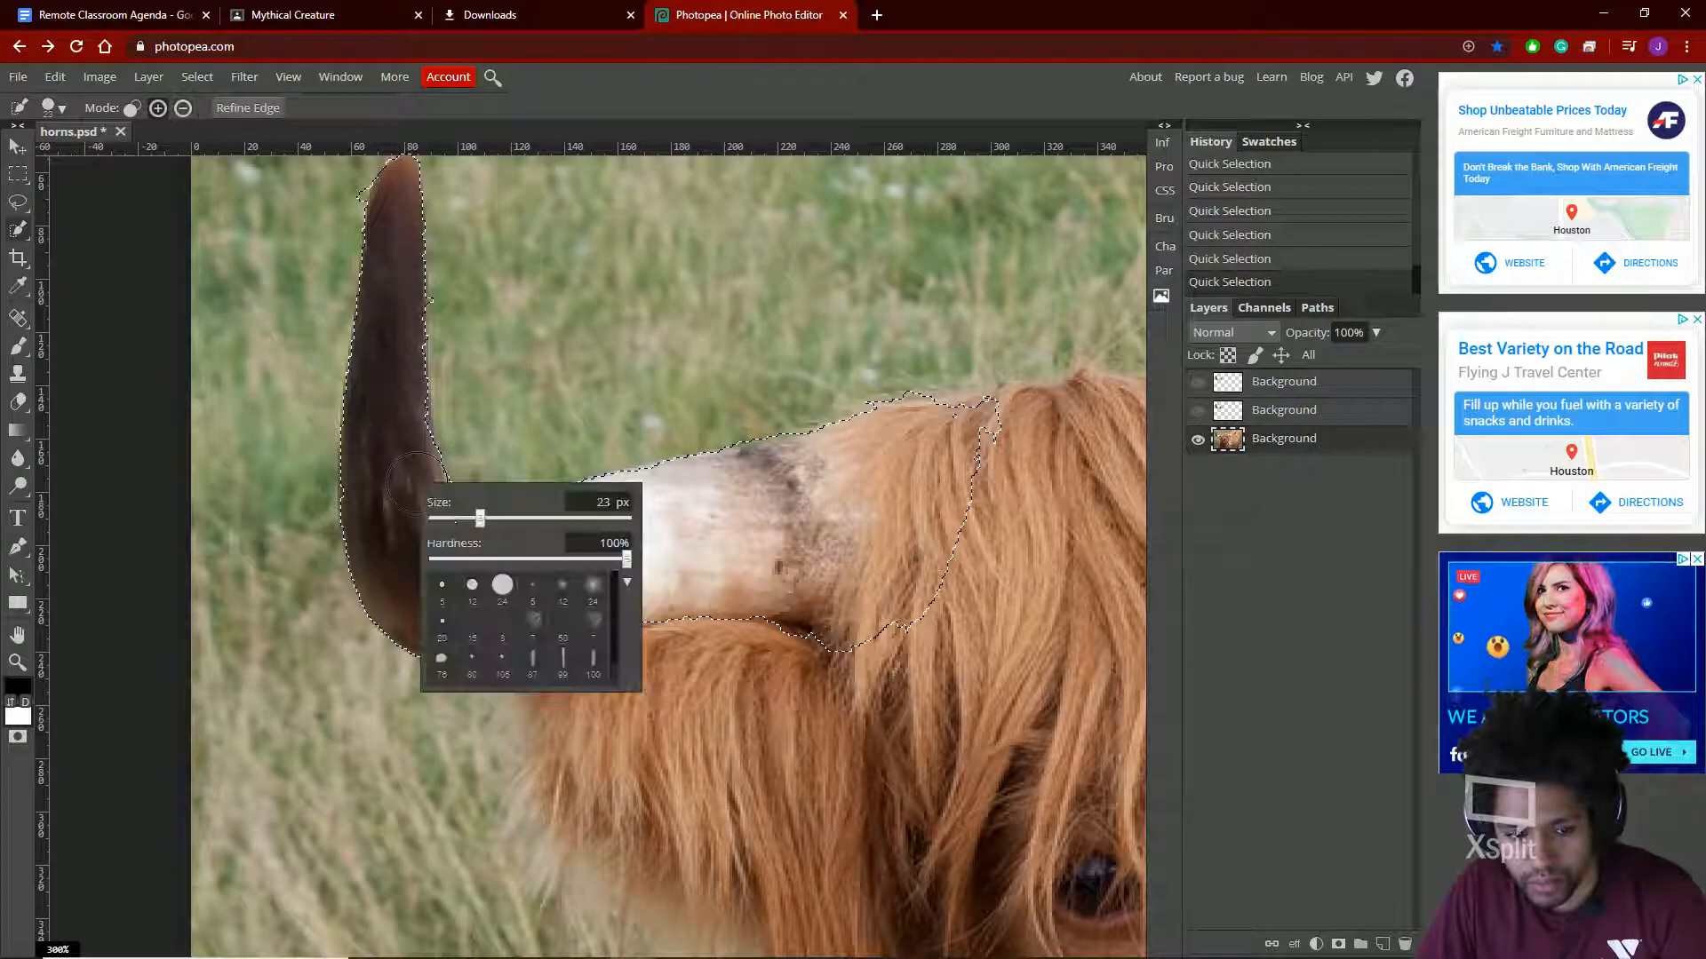
pyautogui.moveTo(627, 559); pyautogui.dragTo(434, 560)
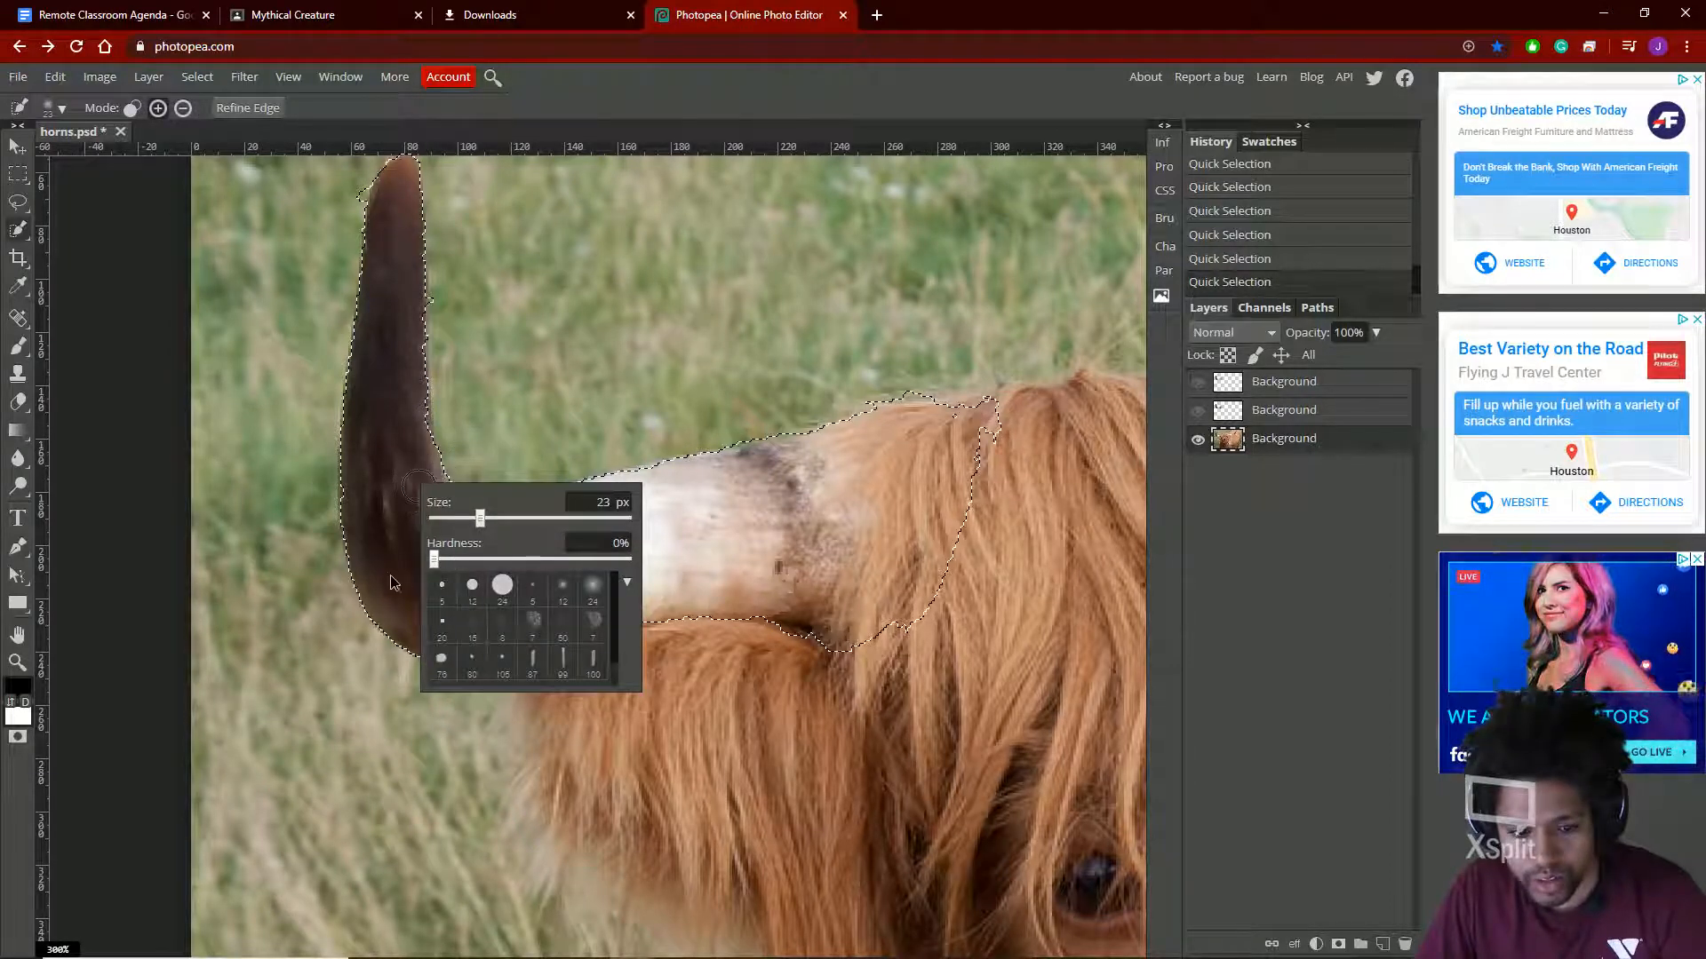
pyautogui.keyDown('alt'); pyautogui.click(390, 509); pyautogui.keyUp('alt')
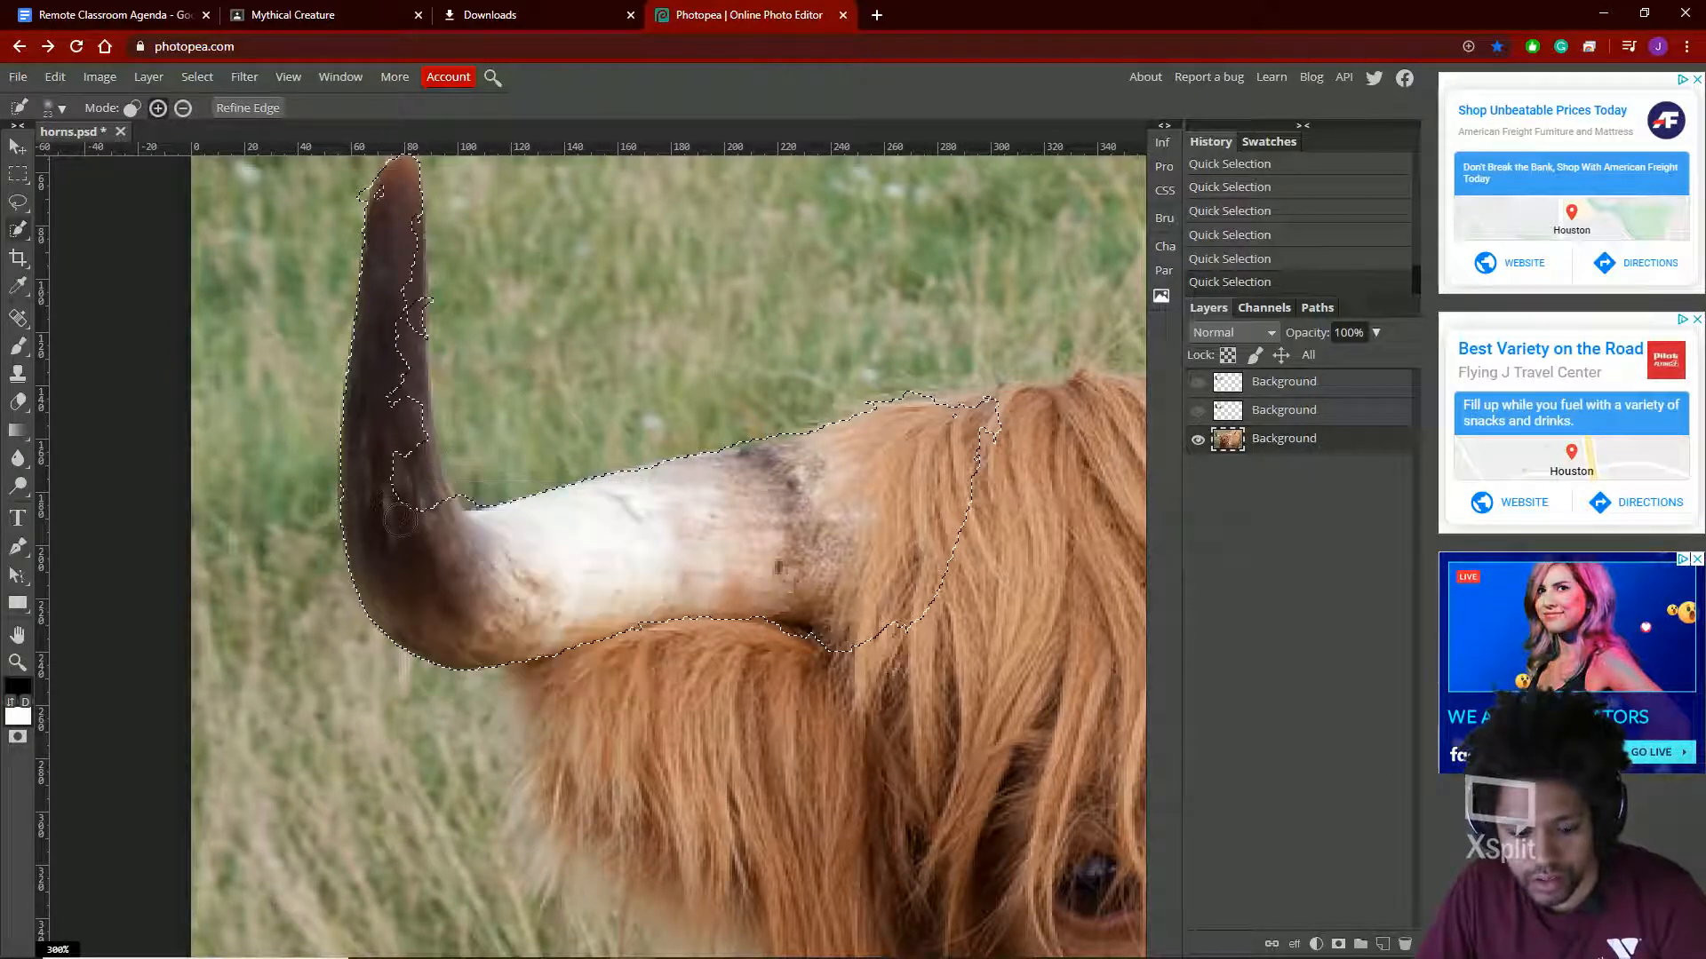
pyautogui.keyDown('alt'); pyautogui.click(400, 519); pyautogui.keyUp('alt')
pyautogui.hotkey('ctrl', 'z')
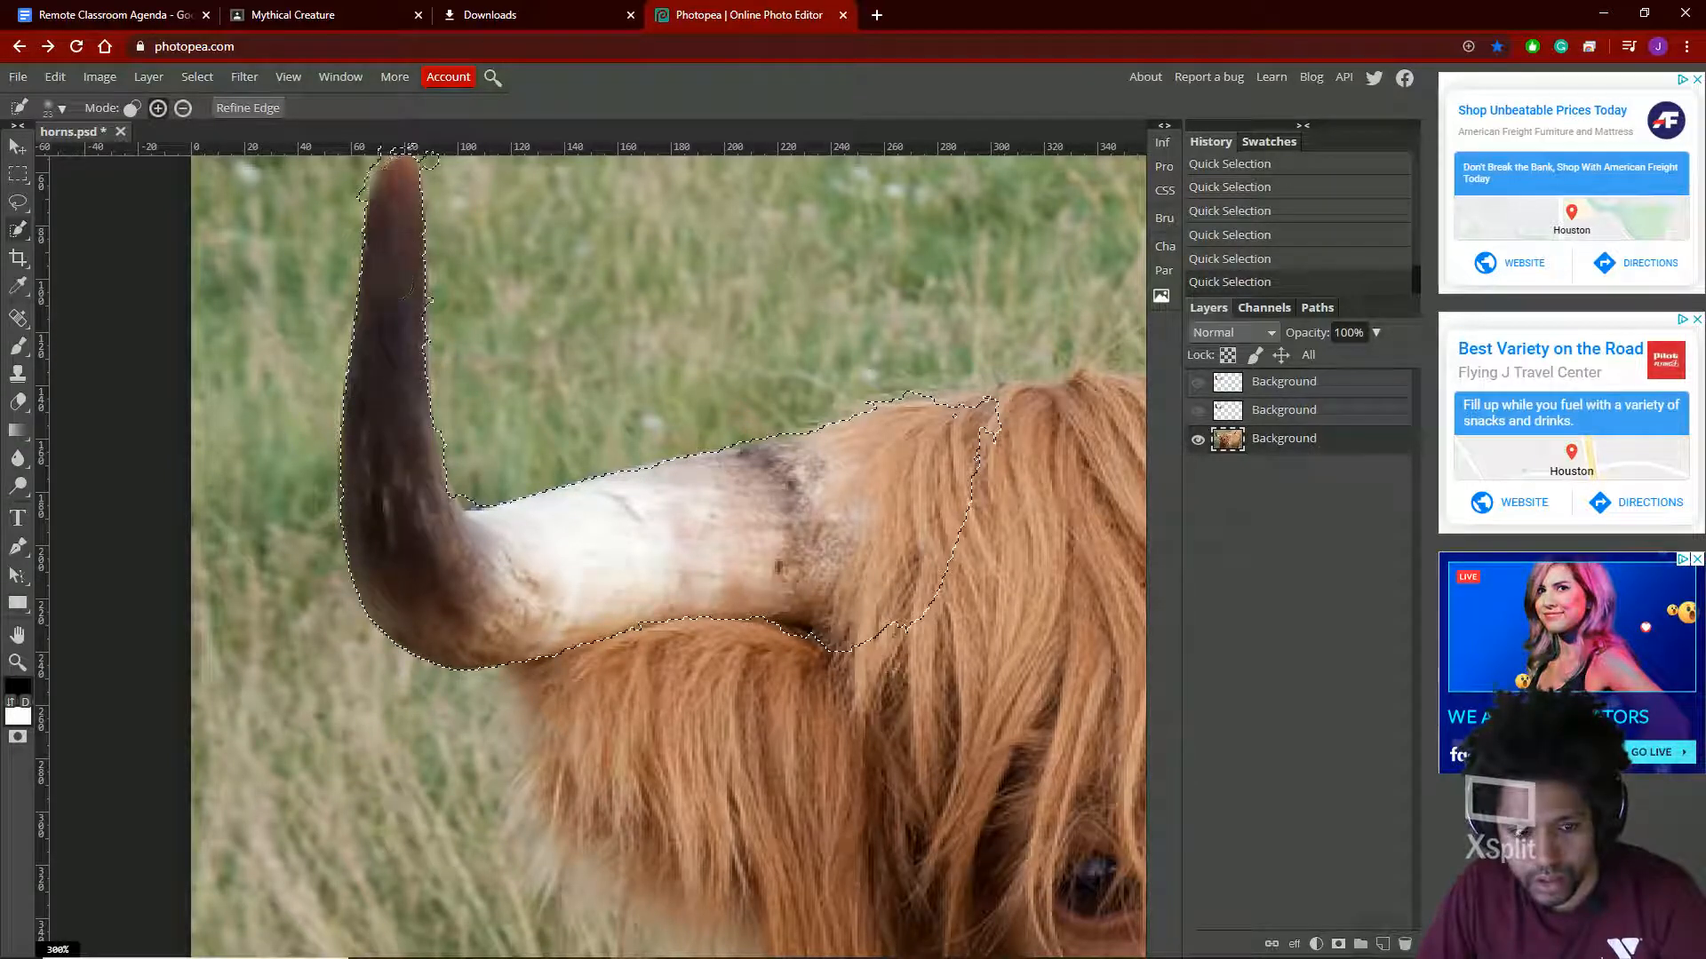
# Set the brush hardness to 100% and clean up the selection edge along the inner bend of the left horn
pyautogui.scroll(3, 430, 160)
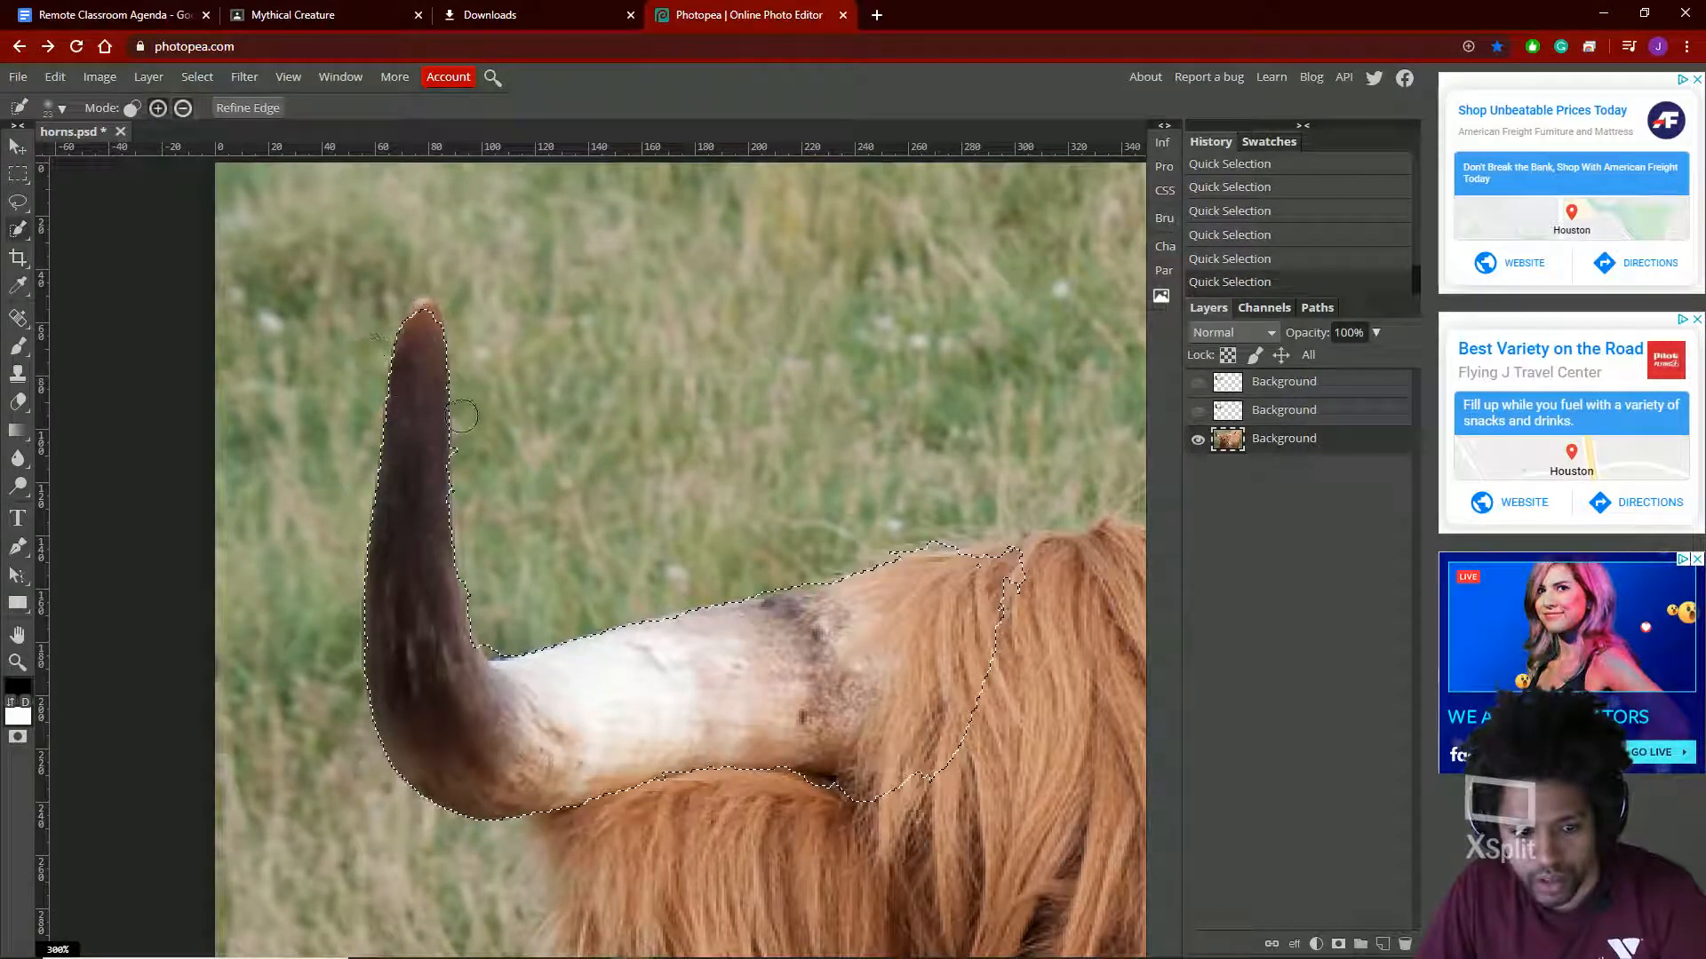
pyautogui.moveTo(472, 580)
pyautogui.mouseDown()
pyautogui.moveTo(486, 621)
pyautogui.moveTo(454, 677)
pyautogui.moveTo(473, 671)
pyautogui.moveTo(437, 588)
pyautogui.moveTo(465, 559)
pyautogui.moveTo(498, 632)
pyautogui.moveTo(489, 683)
pyautogui.moveTo(458, 651)
pyautogui.moveTo(445, 632)
pyautogui.moveTo(513, 591)
pyautogui.moveTo(491, 576)
pyautogui.moveTo(518, 654)
pyautogui.mouseUp()
pyautogui.rightClick(457, 673)
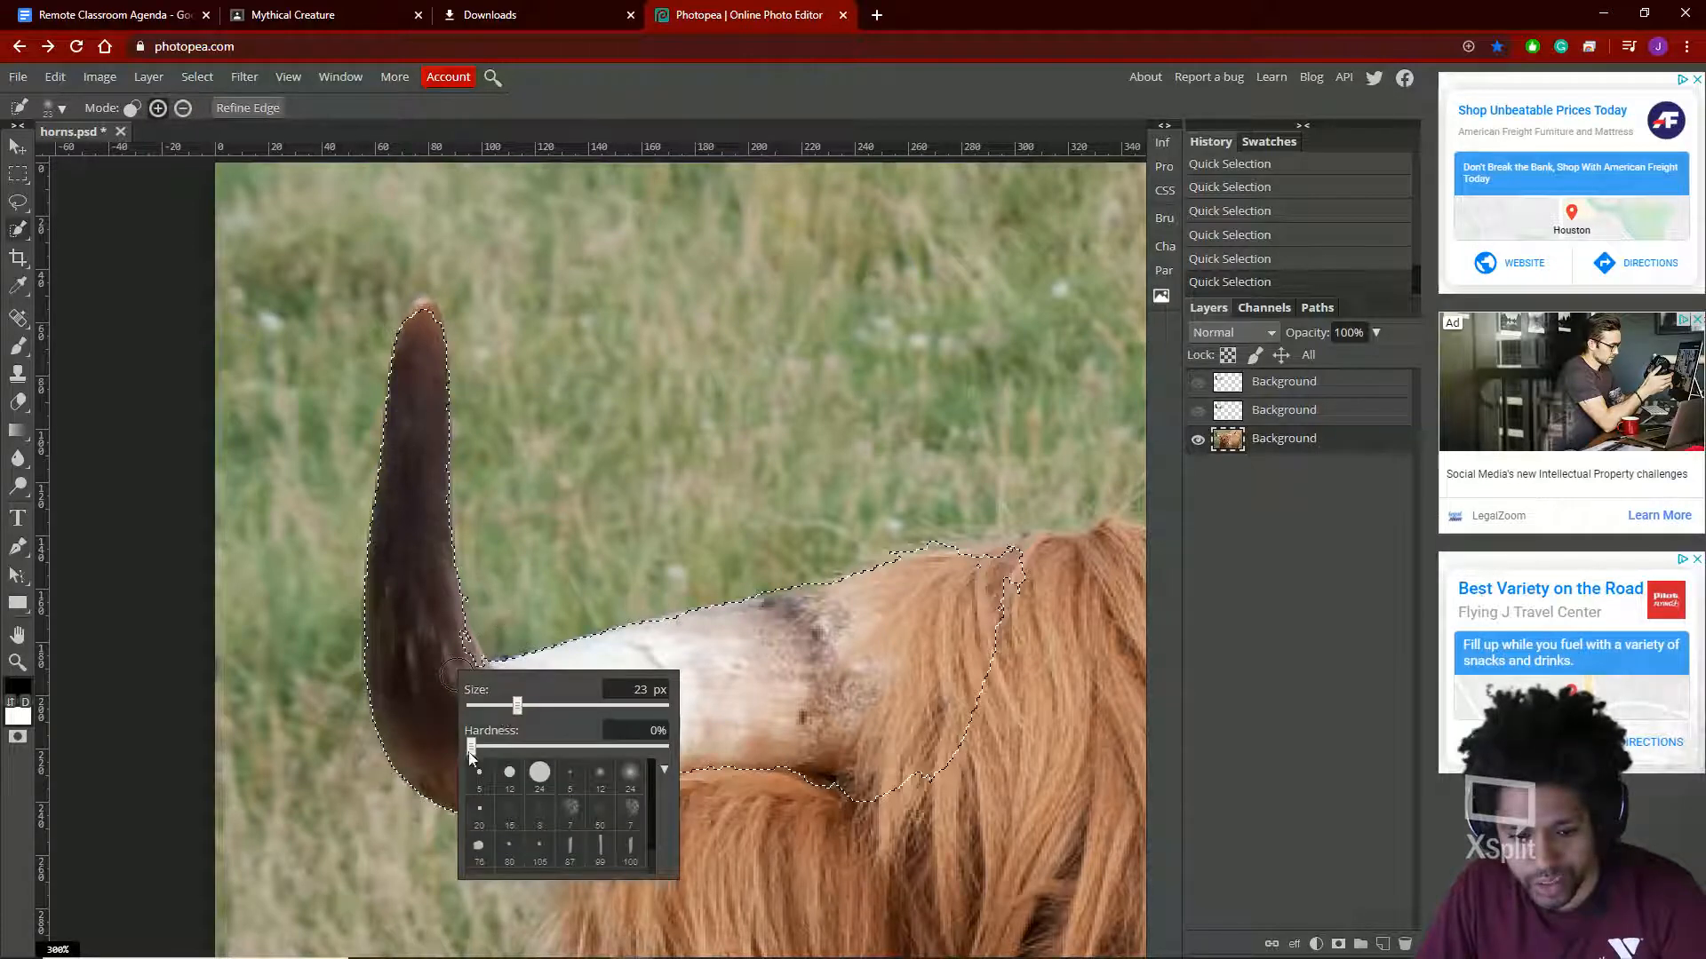
pyautogui.moveTo(470, 751); pyautogui.dragTo(691, 767)
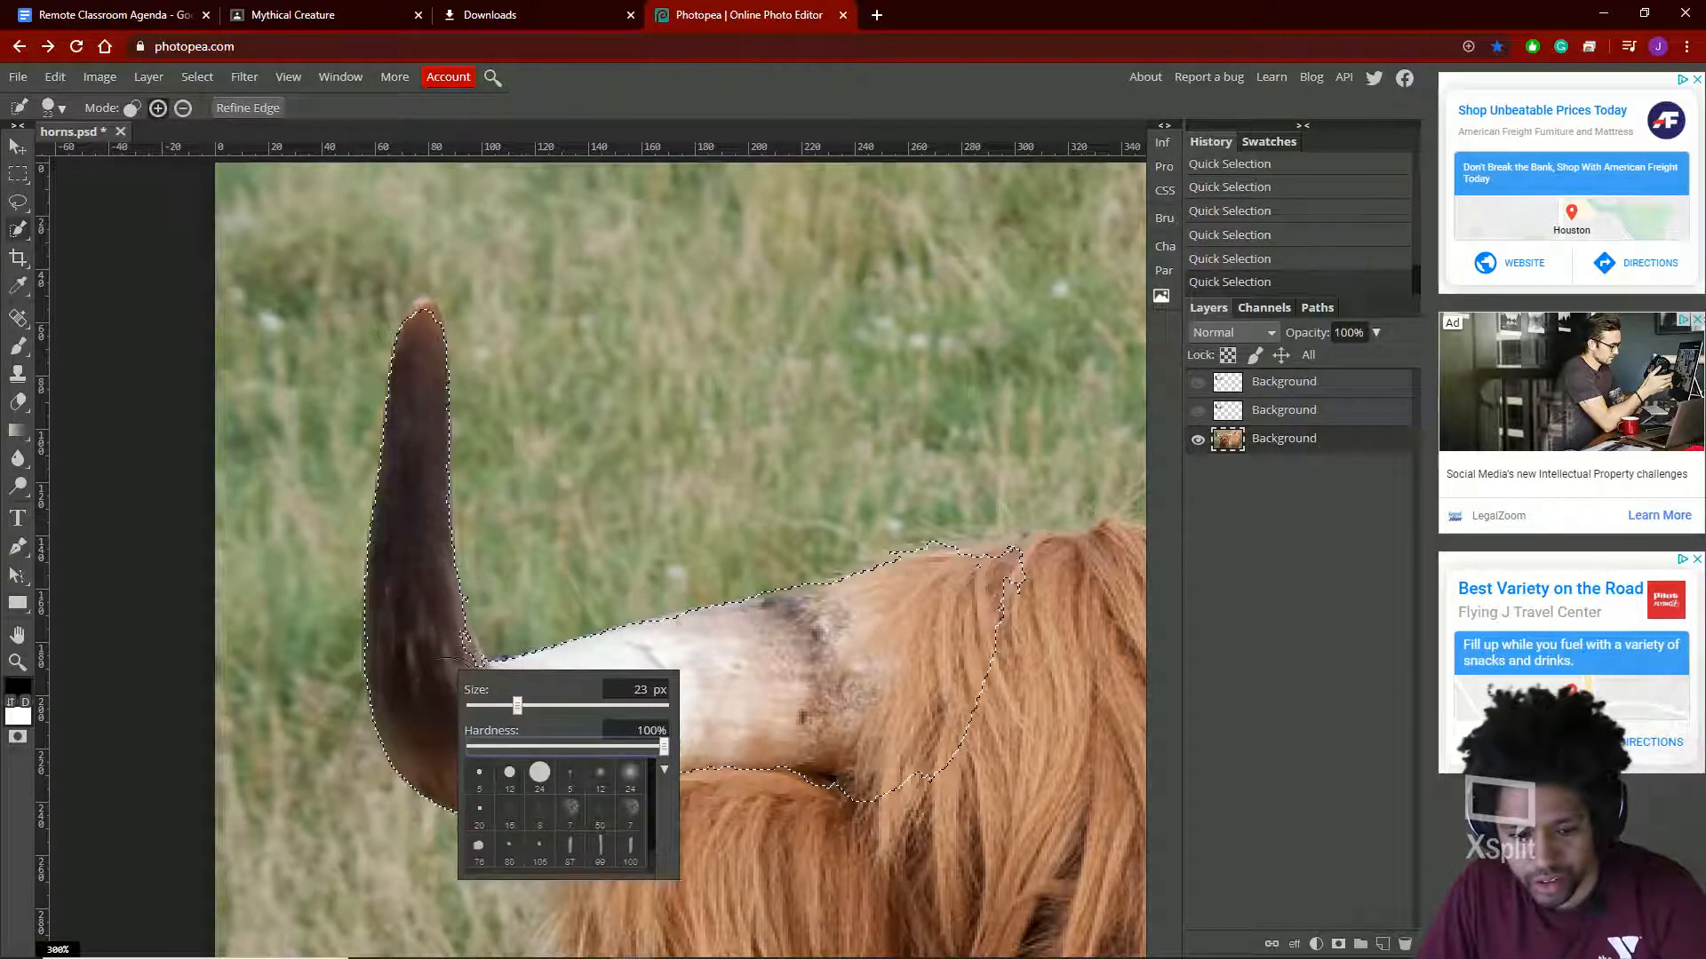
pyautogui.moveTo(475, 691)
pyautogui.mouseDown()
pyautogui.moveTo(467, 702)
pyautogui.moveTo(491, 689)
pyautogui.mouseUp()
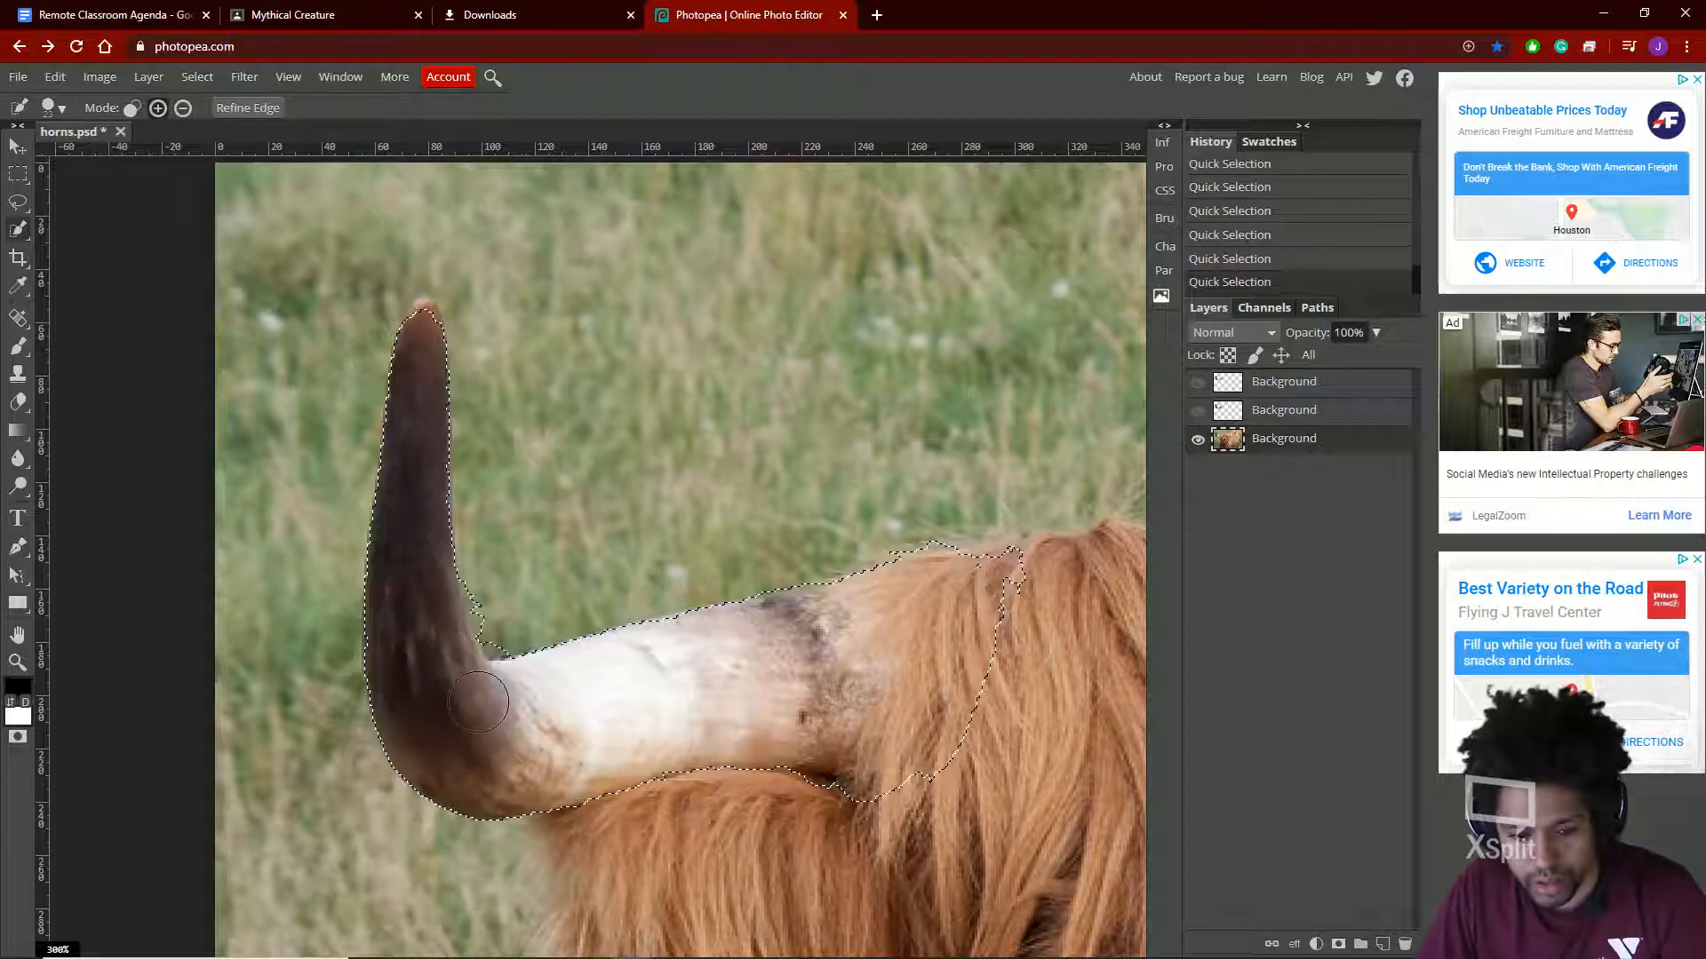
pyautogui.moveTo(514, 629); pyautogui.dragTo(499, 626)
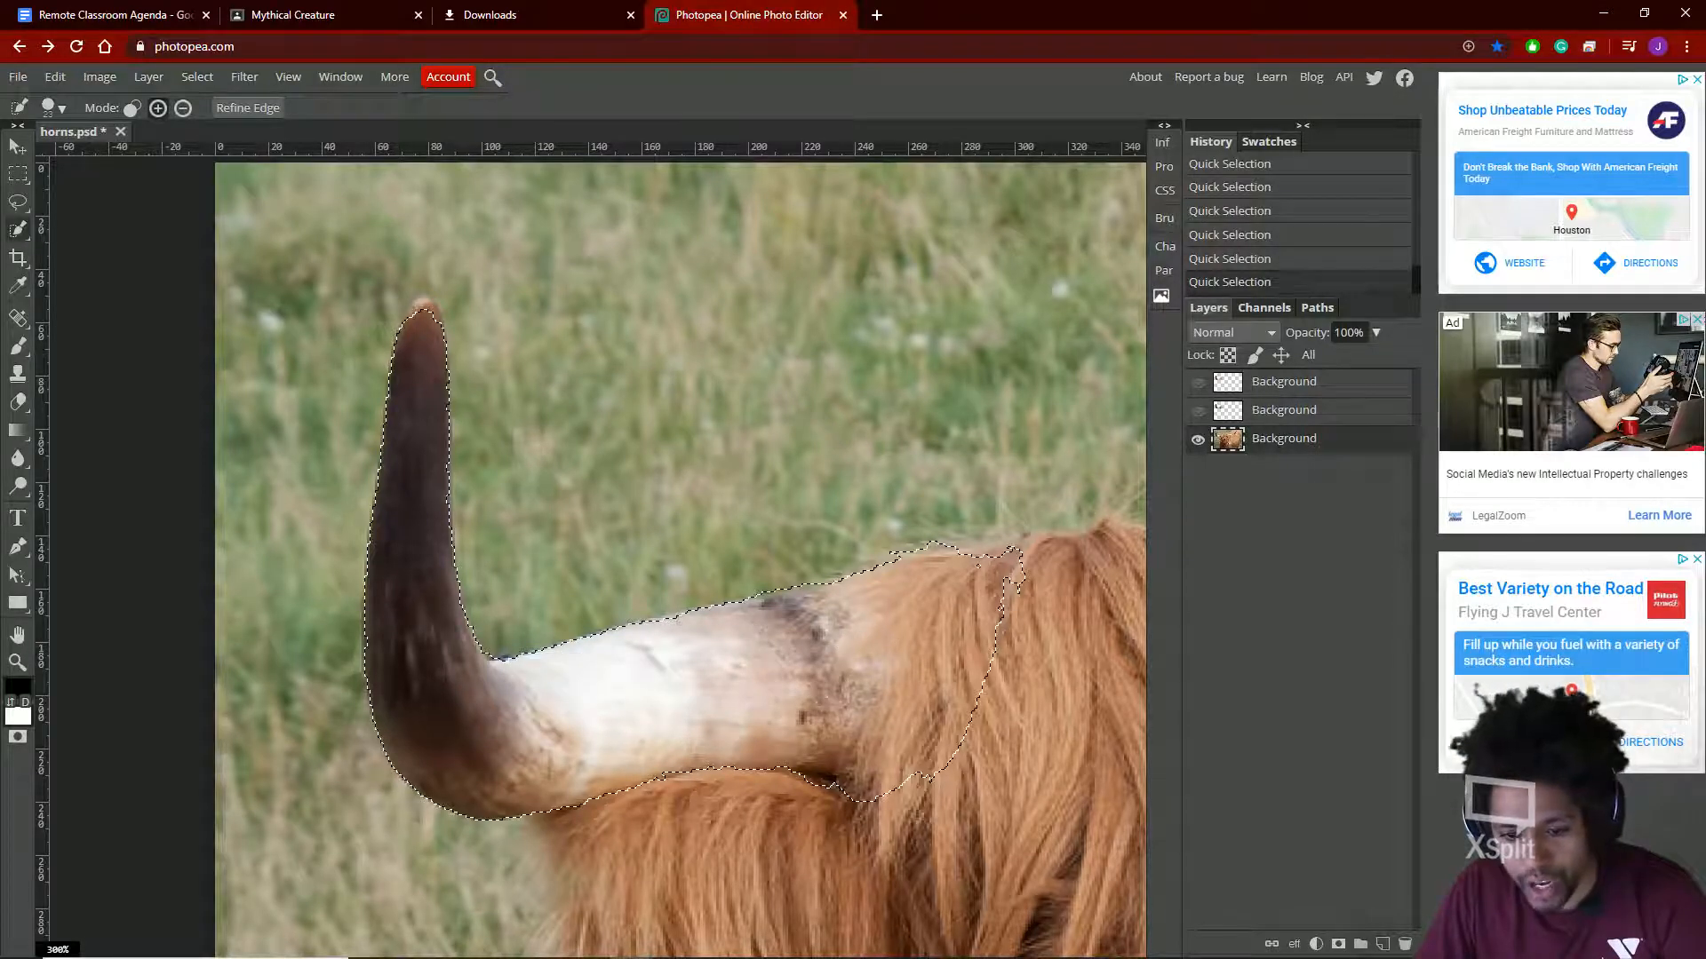
# Subtract the surplus hair at the left horn's base from the selection, and extend it back over the hair beside and below the base
pyautogui.moveTo(897, 644); pyautogui.dragTo(612, 591)
pyautogui.moveTo(714, 563); pyautogui.dragTo(689, 668)
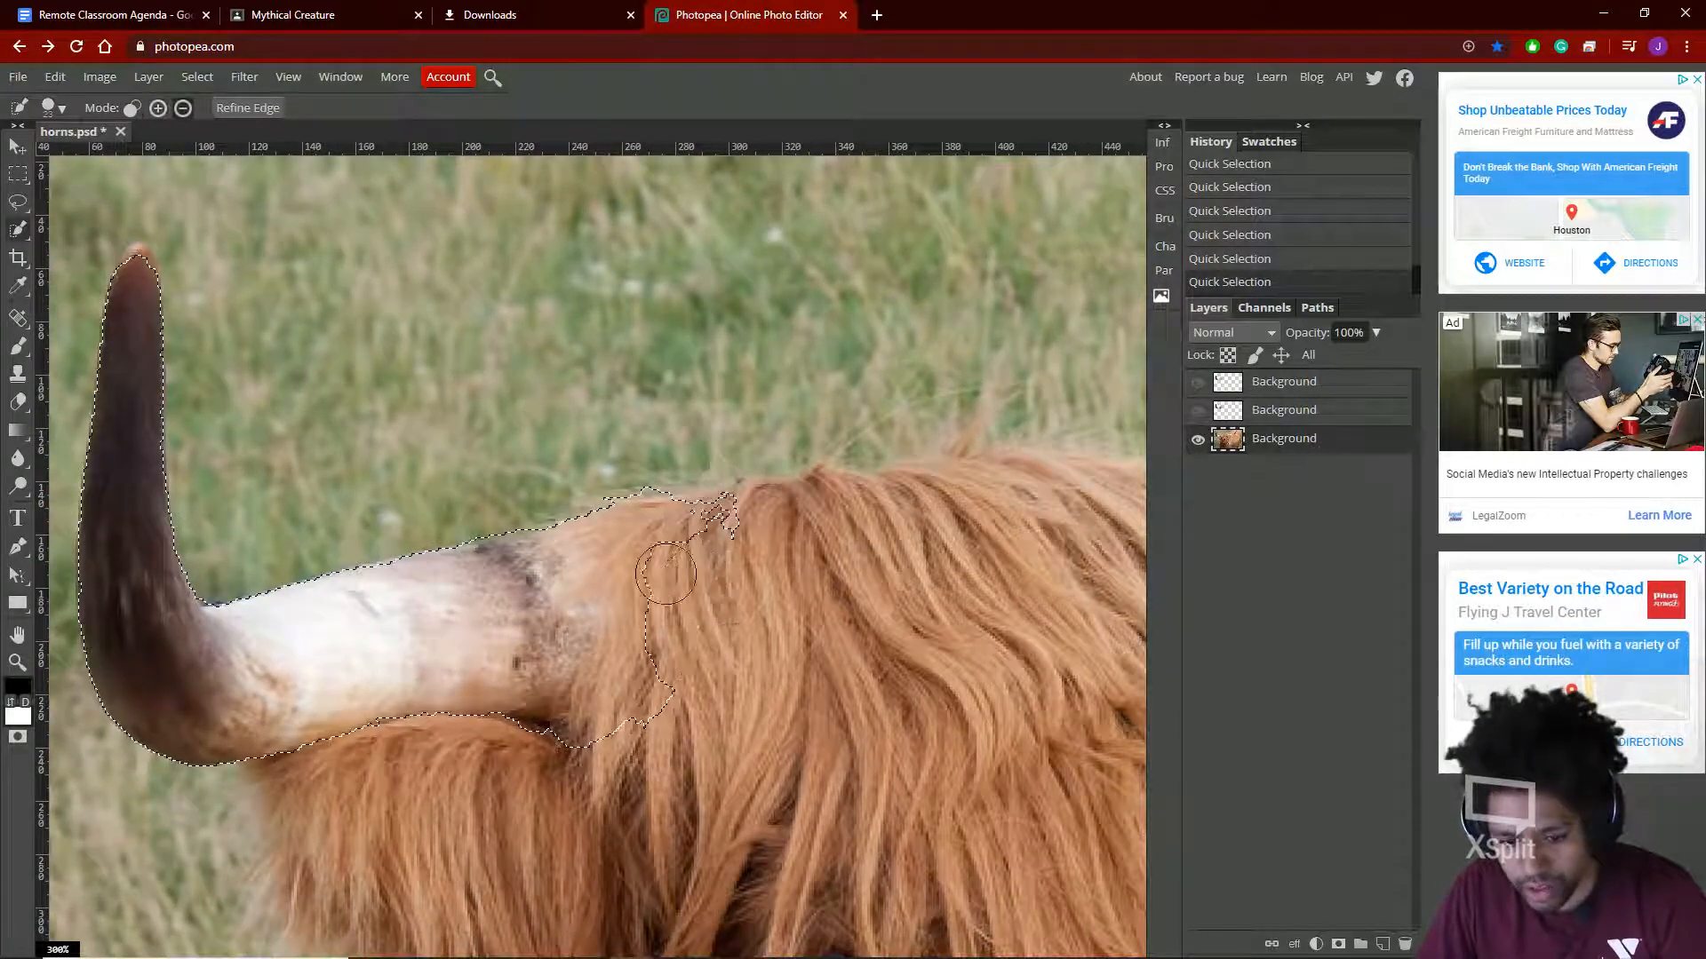
pyautogui.moveTo(667, 575); pyautogui.dragTo(649, 641)
pyautogui.moveTo(761, 605)
pyautogui.mouseDown()
pyautogui.moveTo(675, 622)
pyautogui.moveTo(690, 722)
pyautogui.moveTo(681, 645)
pyautogui.moveTo(586, 759)
pyautogui.moveTo(724, 496)
pyautogui.moveTo(678, 548)
pyautogui.moveTo(687, 588)
pyautogui.moveTo(637, 464)
pyautogui.moveTo(560, 483)
pyautogui.mouseUp()
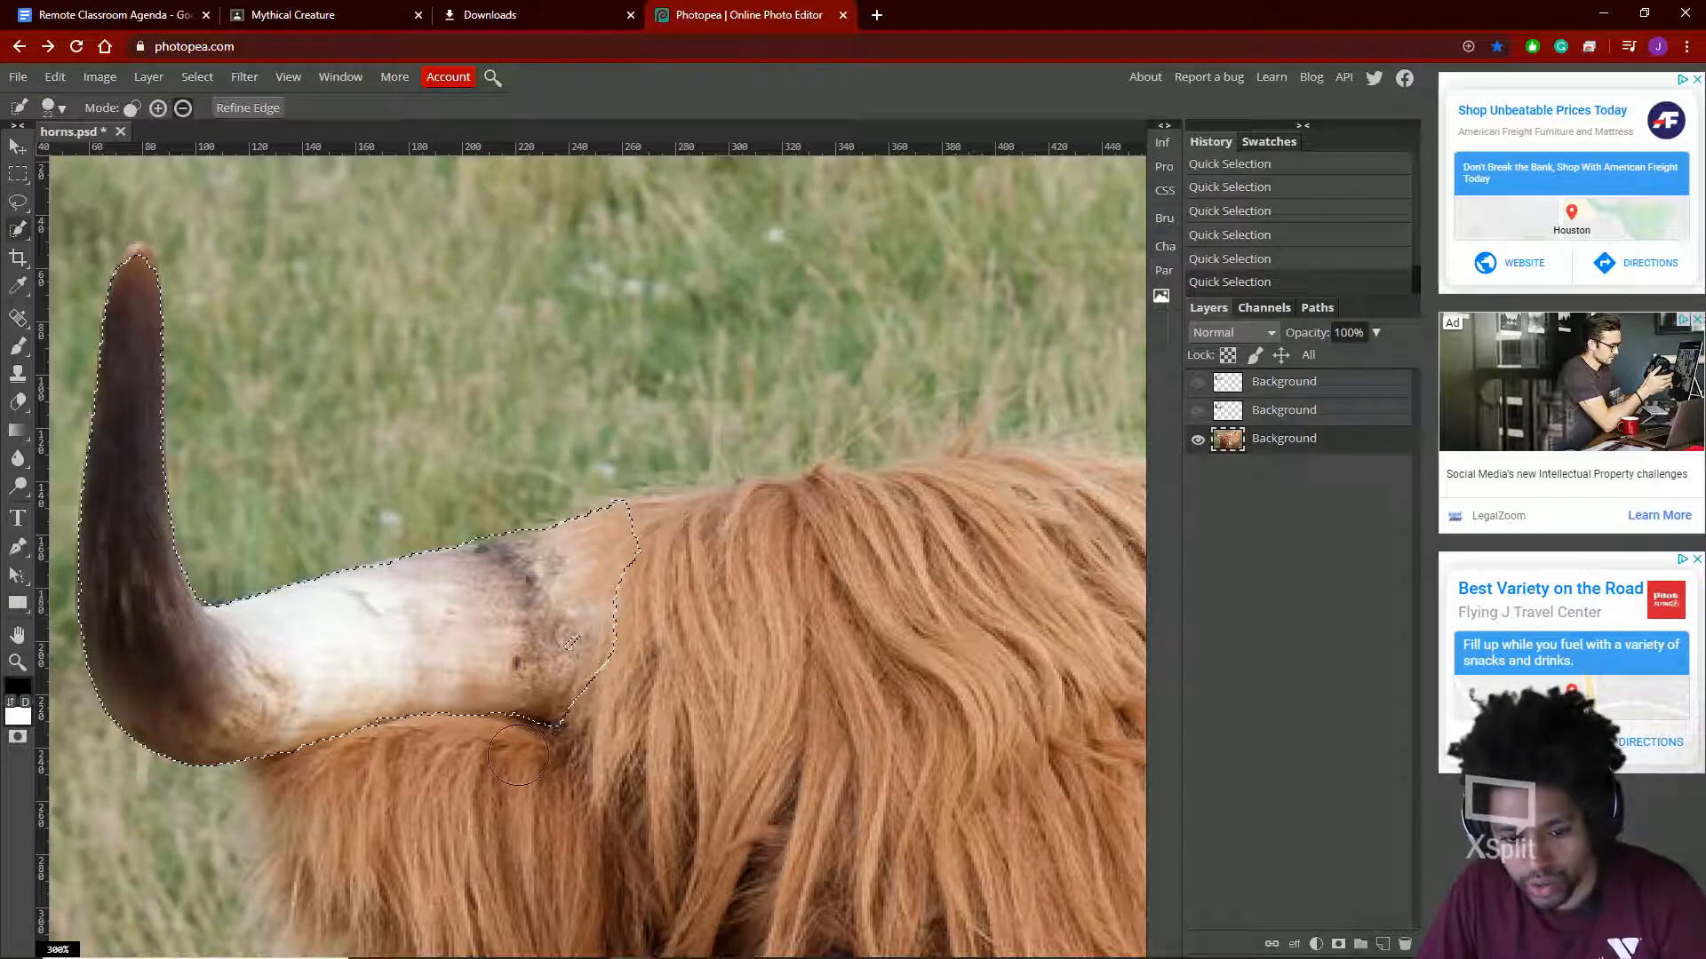
pyautogui.moveTo(518, 756)
pyautogui.mouseDown()
pyautogui.moveTo(604, 674)
pyautogui.moveTo(564, 642)
pyautogui.moveTo(562, 665)
pyautogui.moveTo(607, 689)
pyautogui.moveTo(644, 604)
pyautogui.moveTo(620, 525)
pyautogui.moveTo(639, 515)
pyautogui.moveTo(681, 667)
pyautogui.moveTo(568, 721)
pyautogui.moveTo(689, 649)
pyautogui.moveTo(672, 514)
pyautogui.moveTo(732, 577)
pyautogui.moveTo(715, 680)
pyautogui.moveTo(599, 745)
pyautogui.moveTo(741, 644)
pyautogui.moveTo(750, 559)
pyautogui.moveTo(728, 440)
pyautogui.moveTo(639, 702)
pyautogui.moveTo(577, 784)
pyautogui.moveTo(640, 672)
pyautogui.moveTo(670, 457)
pyautogui.moveTo(707, 527)
pyautogui.moveTo(630, 533)
pyautogui.moveTo(675, 533)
pyautogui.moveTo(579, 746)
pyautogui.moveTo(679, 631)
pyautogui.moveTo(693, 555)
pyautogui.moveTo(730, 530)
pyautogui.moveTo(715, 702)
pyautogui.moveTo(604, 733)
pyautogui.moveTo(674, 757)
pyautogui.mouseUp()
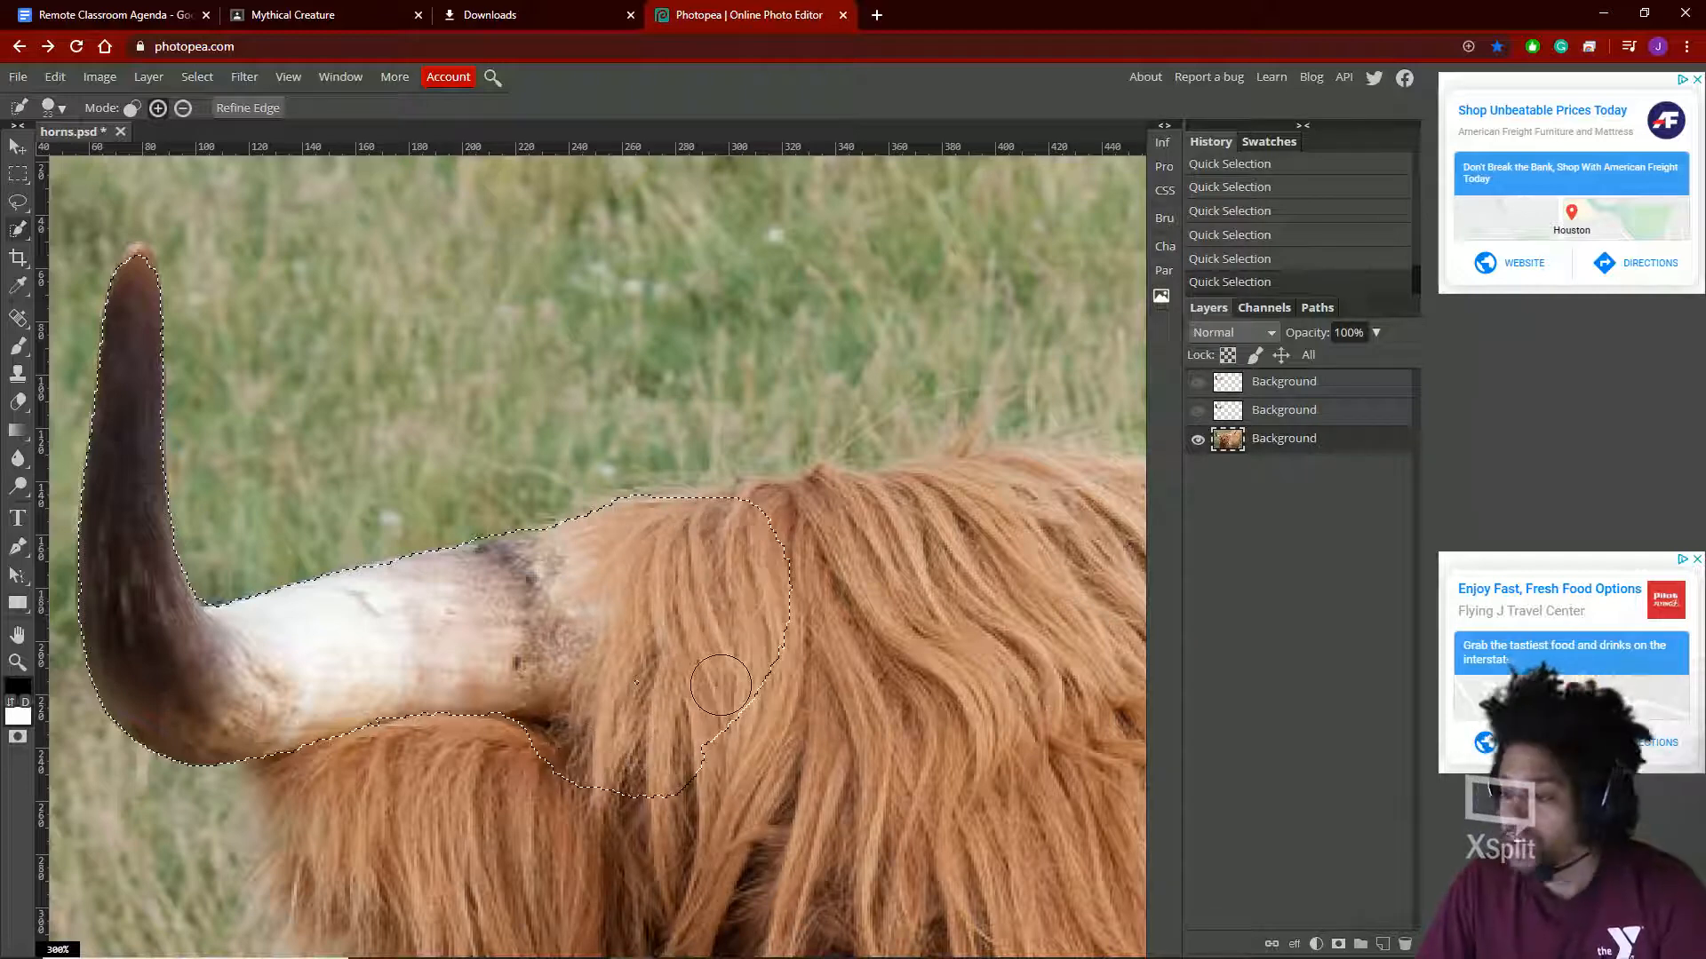